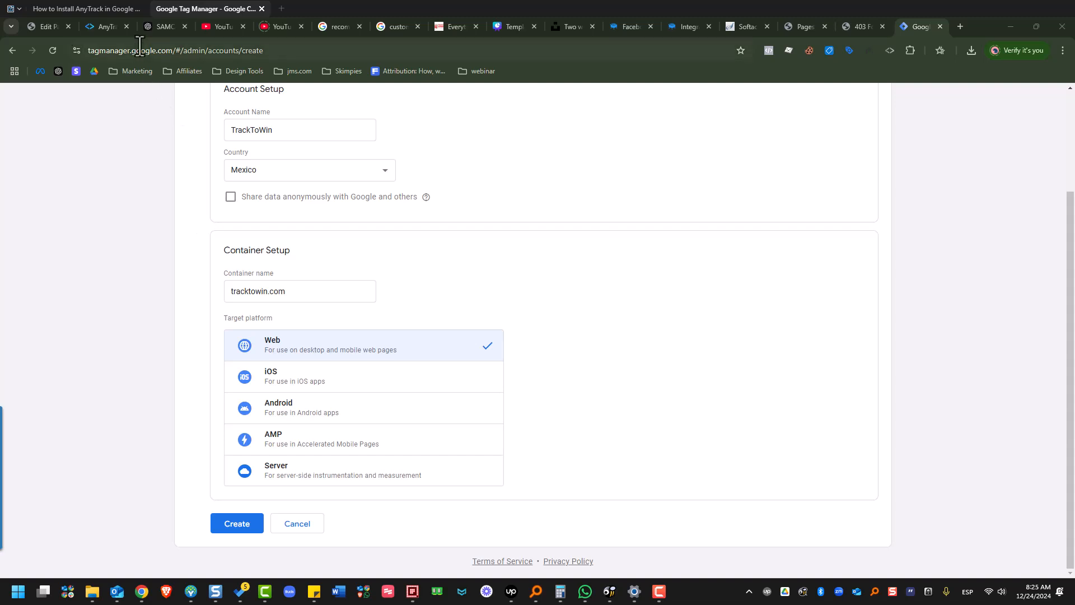
Look over the AnyTrack website and its Google Tag Manager Integration article, and return to the Tag Manager account setup.
{"action": "left_click", "coordinate": [105, 27]}
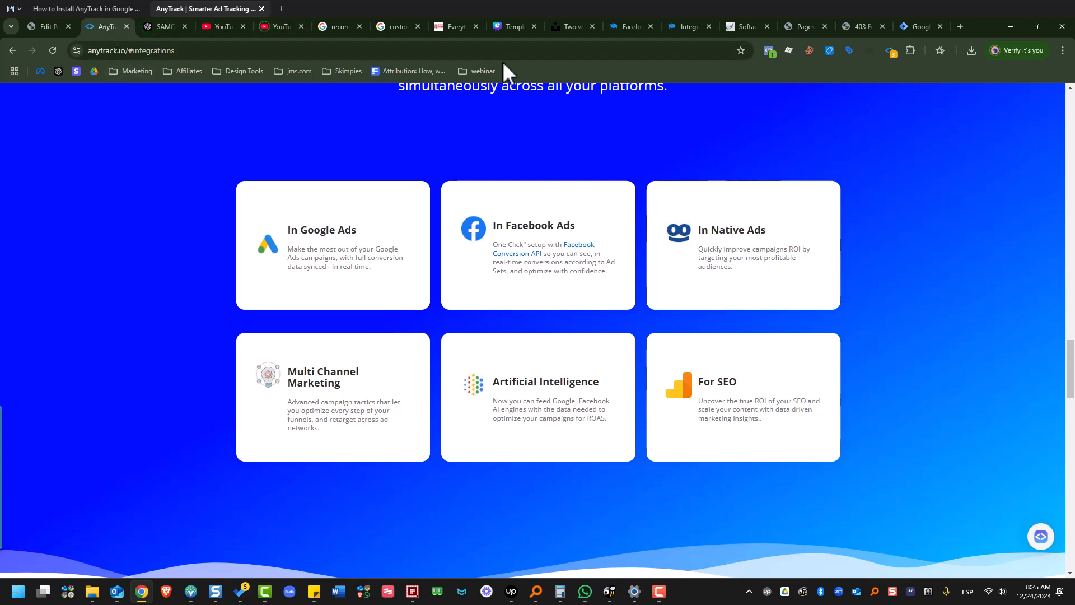
{"action": "left_click", "coordinate": [66, 7]}
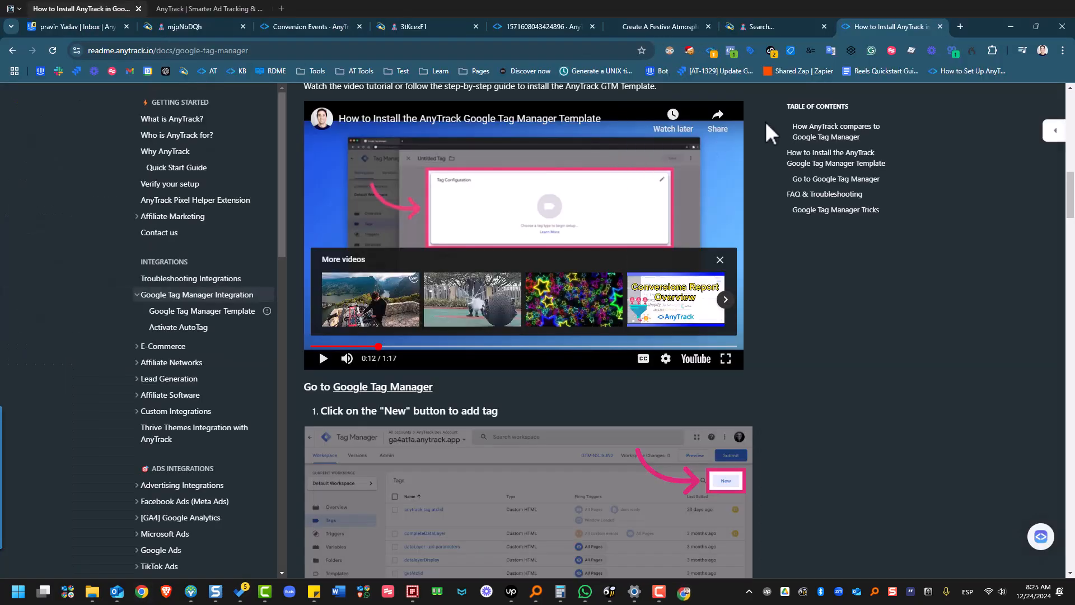
{"action": "scroll", "coordinate": [912, 193], "scroll_direction": "up", "scroll_amount": 15}
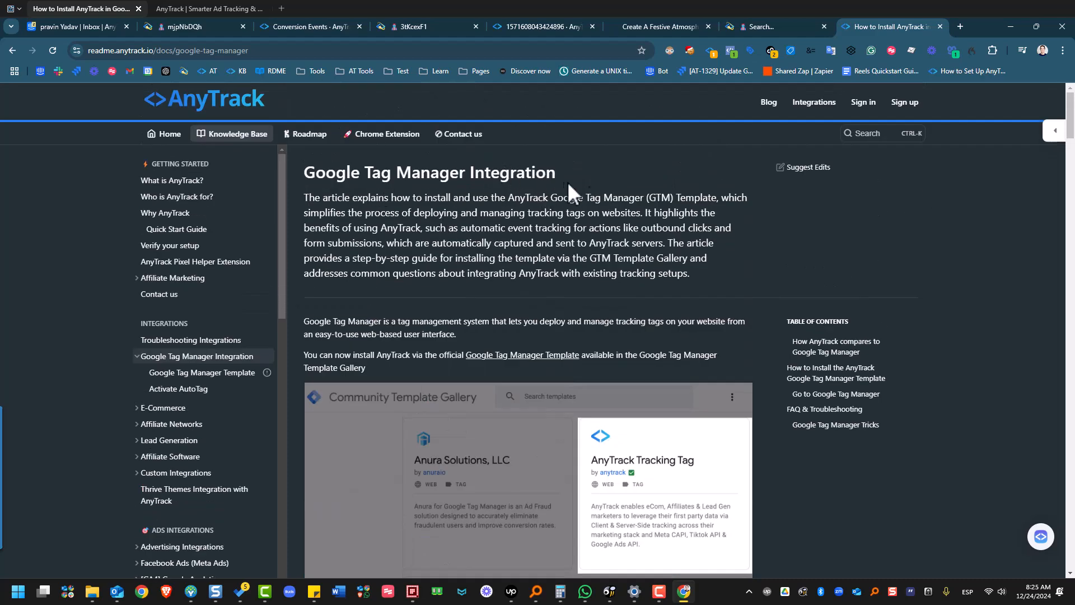
{"action": "scroll", "coordinate": [610, 297], "scroll_direction": "down", "scroll_amount": 4}
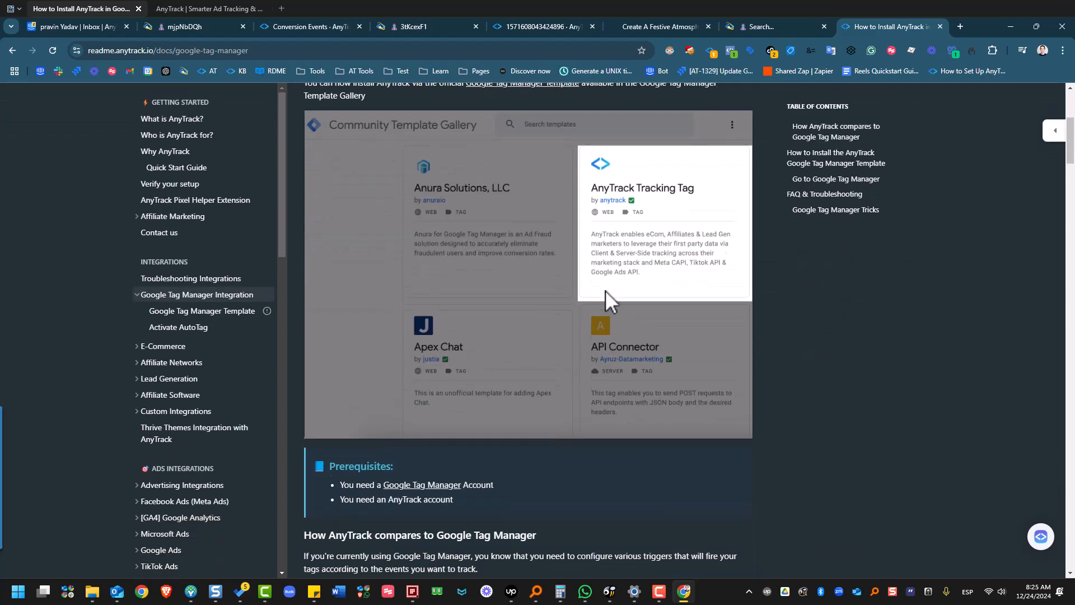
{"action": "scroll", "coordinate": [711, 228], "scroll_direction": "up", "scroll_amount": 6}
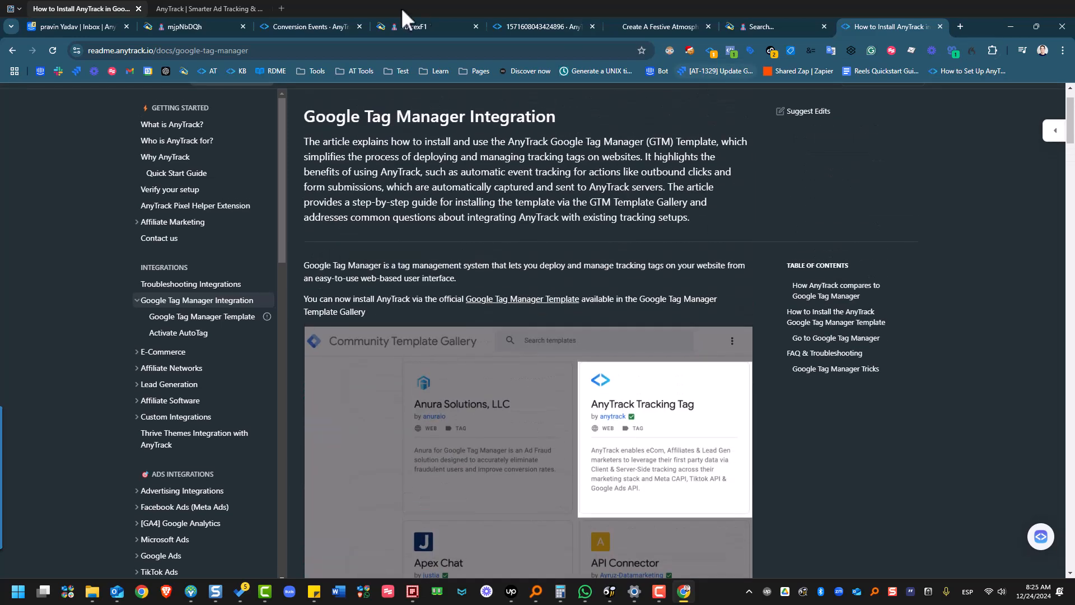
{"action": "left_click", "coordinate": [209, 9]}
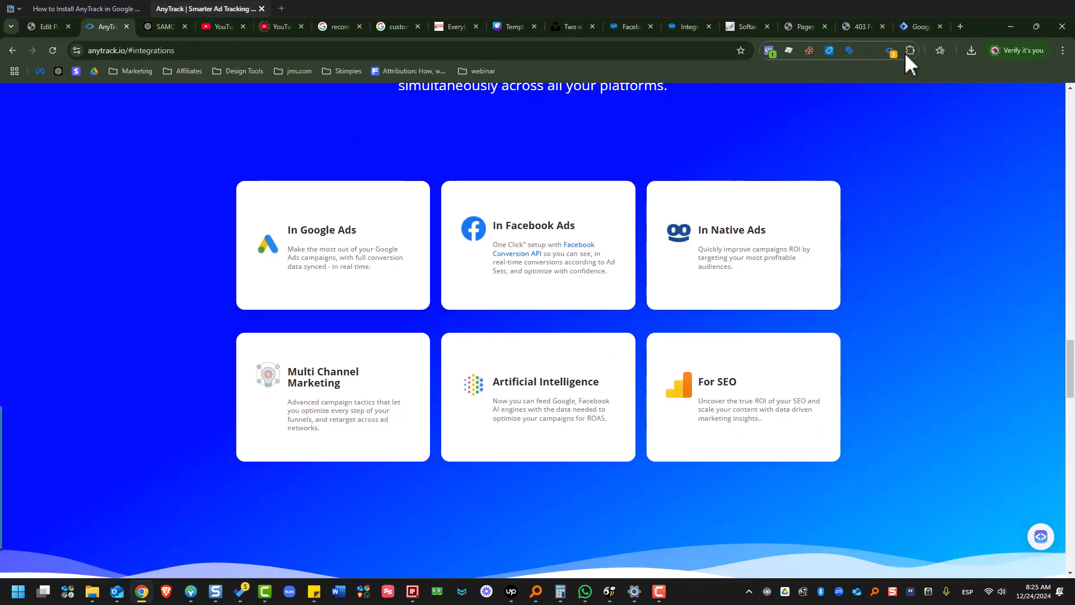
{"action": "left_click", "coordinate": [913, 28]}
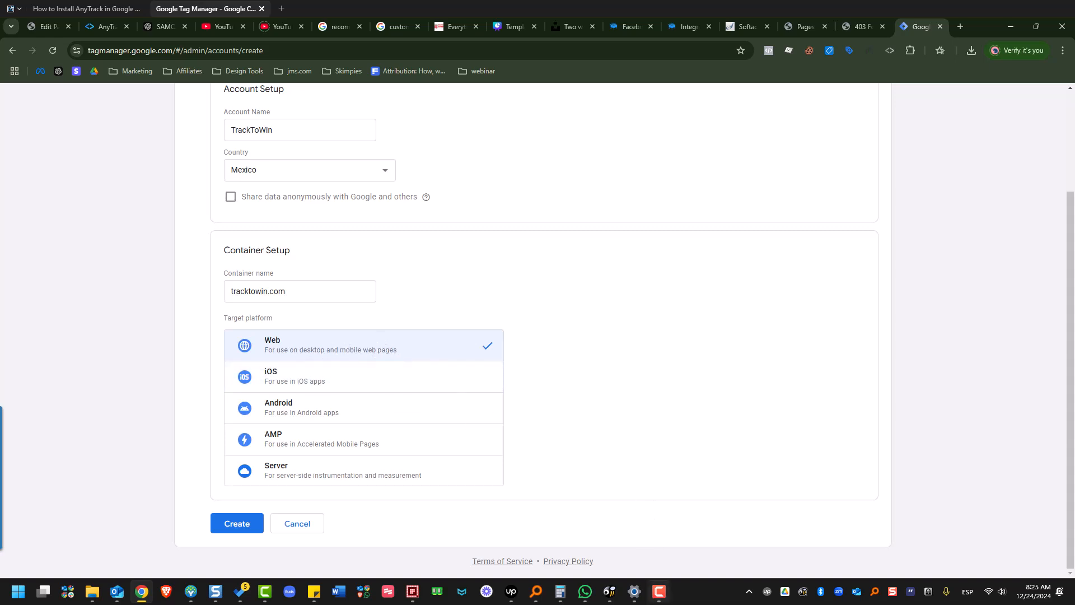
{"action": "mouse_move", "coordinate": [659, 591]}
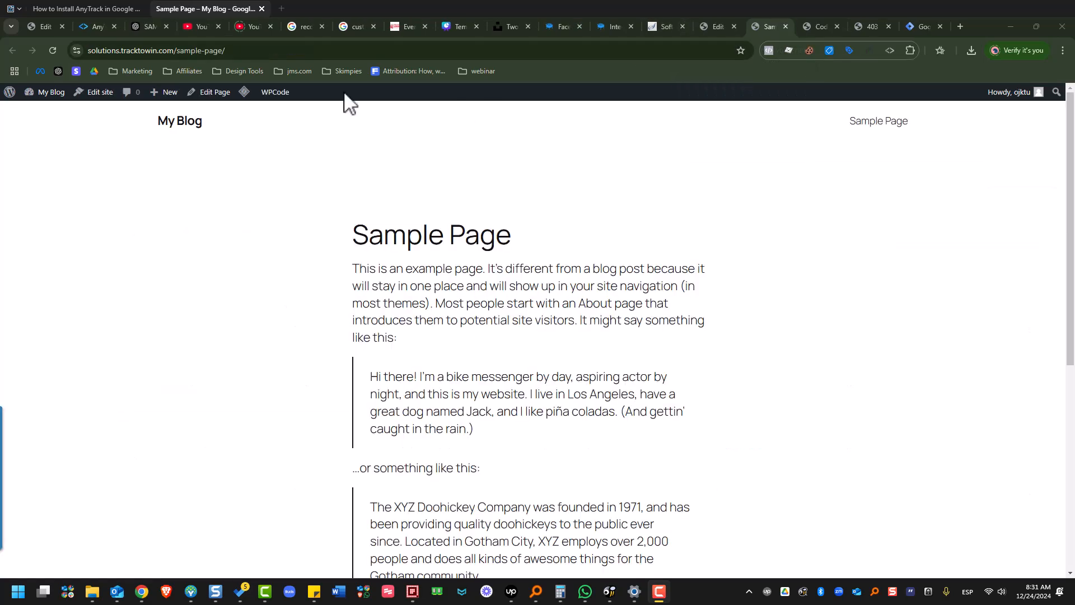
Copy the full web address of the Sample Page on the WordPress site.
{"action": "right_click", "coordinate": [264, 50]}
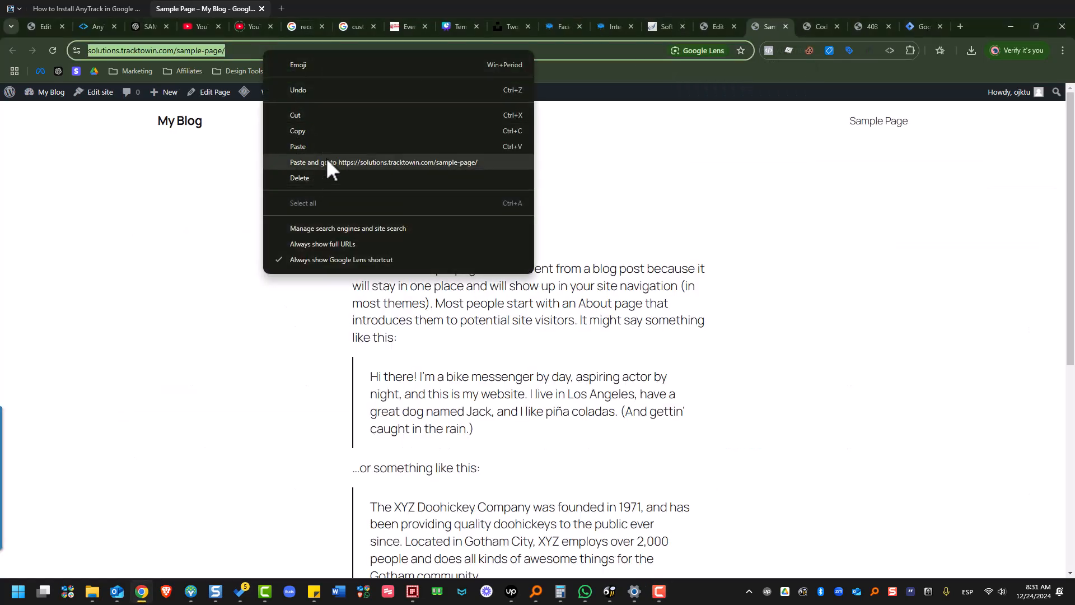
{"action": "left_click", "coordinate": [372, 154]}
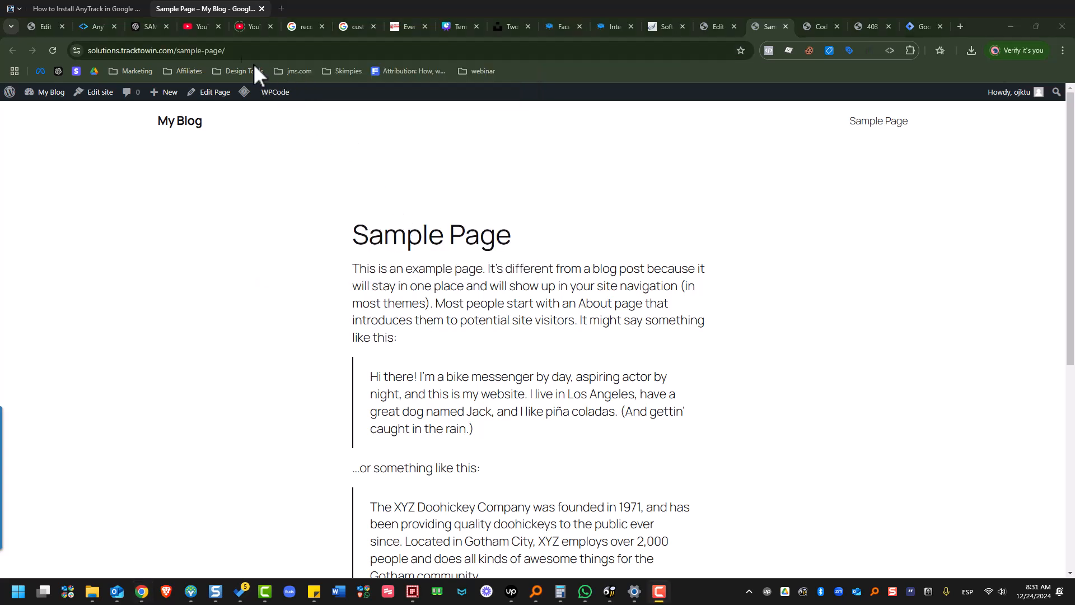
{"action": "right_click", "coordinate": [226, 47]}
{"action": "left_click", "coordinate": [179, 45]}
{"action": "left_click", "coordinate": [179, 45]}
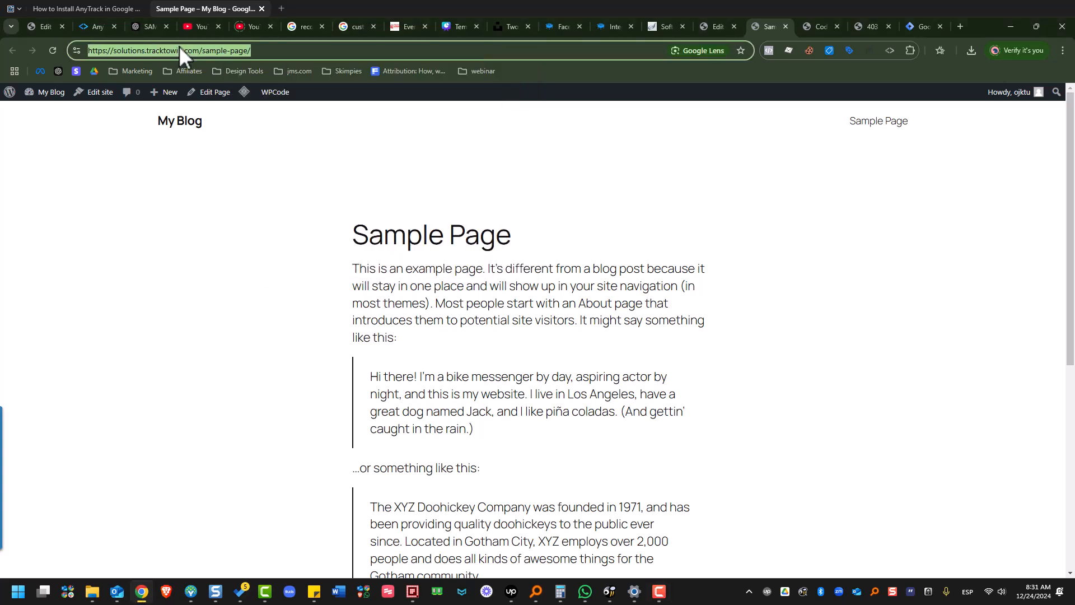
{"action": "right_click", "coordinate": [180, 46]}
{"action": "left_click", "coordinate": [241, 127]}
{"action": "left_click", "coordinate": [918, 26]}
{"action": "left_click", "coordinate": [494, 415]}
{"action": "right_click", "coordinate": [494, 414]}
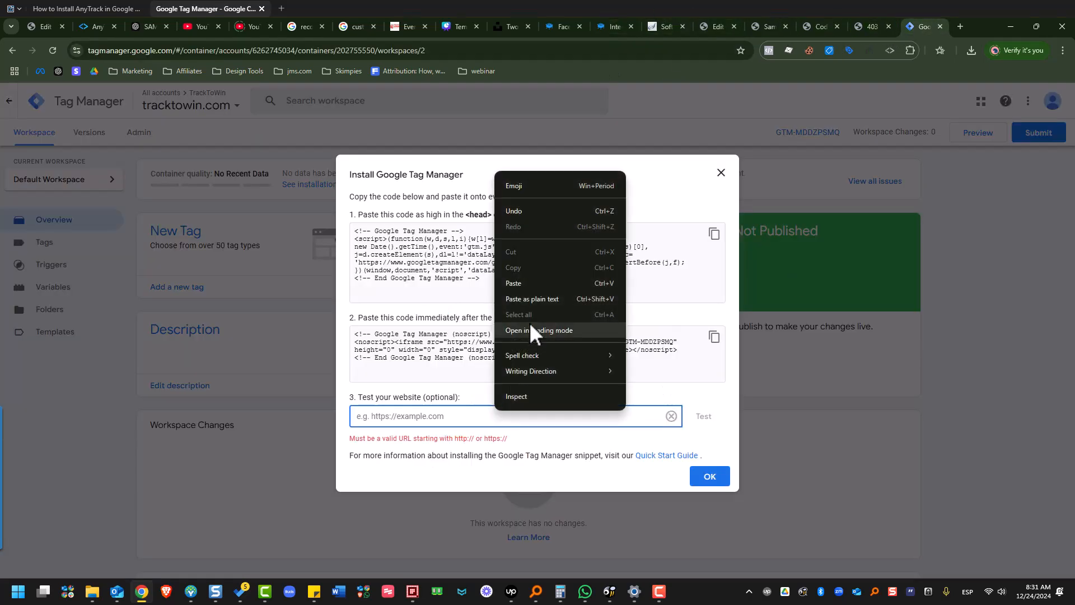
{"action": "left_click", "coordinate": [529, 285]}
{"action": "left_click", "coordinate": [711, 419]}
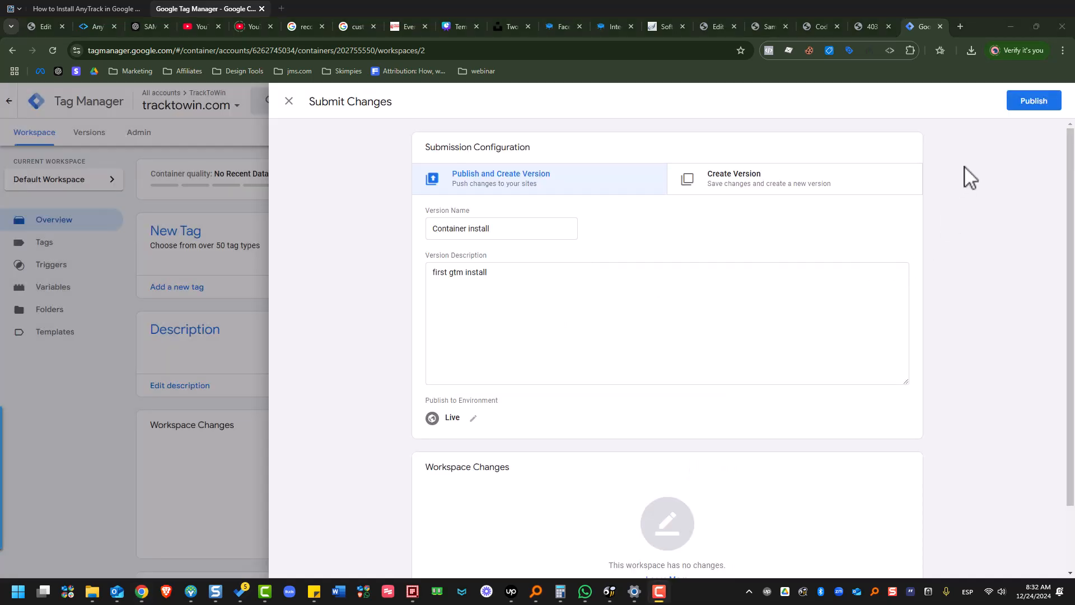
Publish the "Container install" version with the description "first gtm install" to the Live environment.
{"action": "left_click", "coordinate": [1043, 106]}
{"action": "left_click", "coordinate": [1043, 106]}
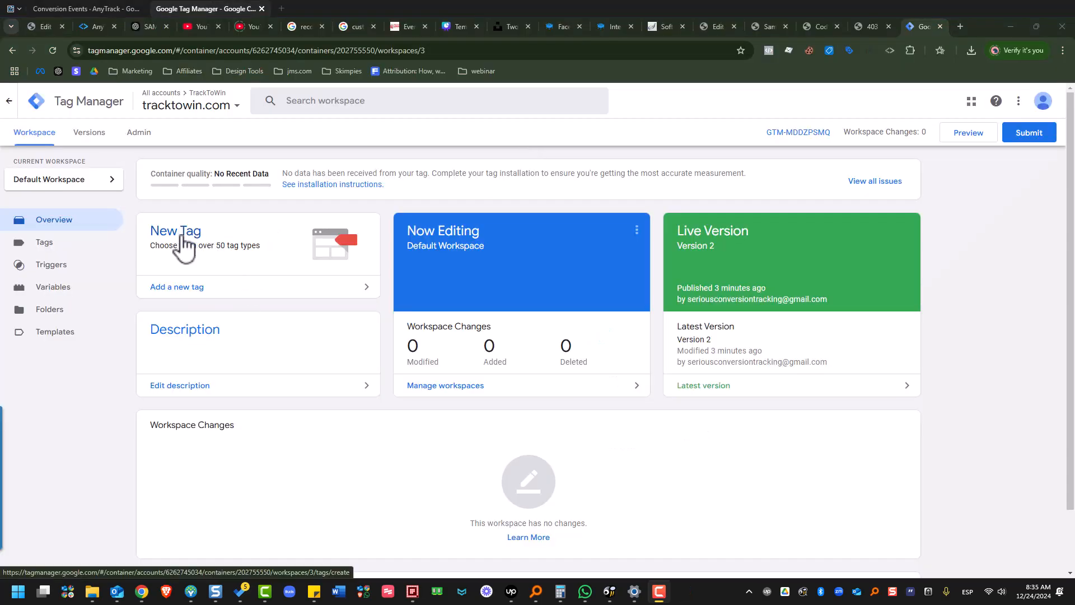
Start a new tag, search the Community Template Gallery for "any" and open the AnyTrack Tracking Tag template.
{"action": "left_click", "coordinate": [184, 238]}
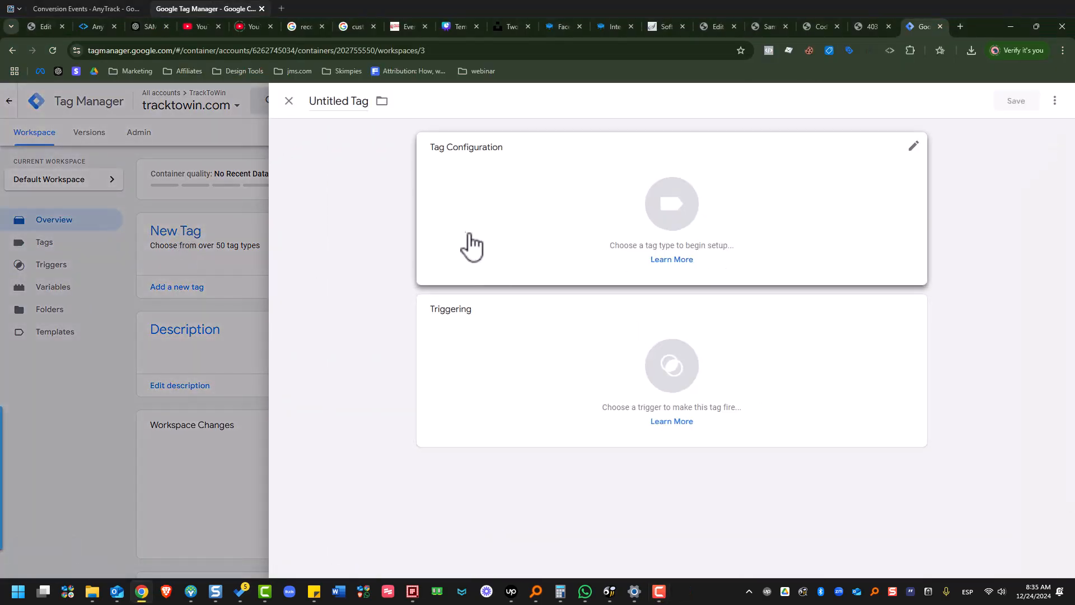
{"action": "left_click", "coordinate": [468, 232]}
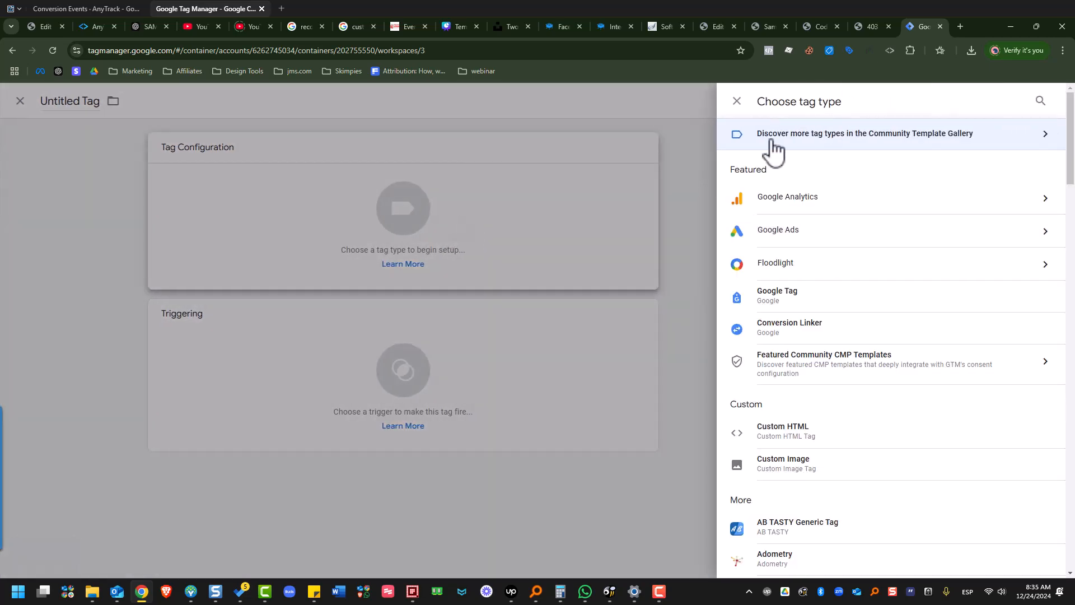
{"action": "left_click", "coordinate": [820, 142]}
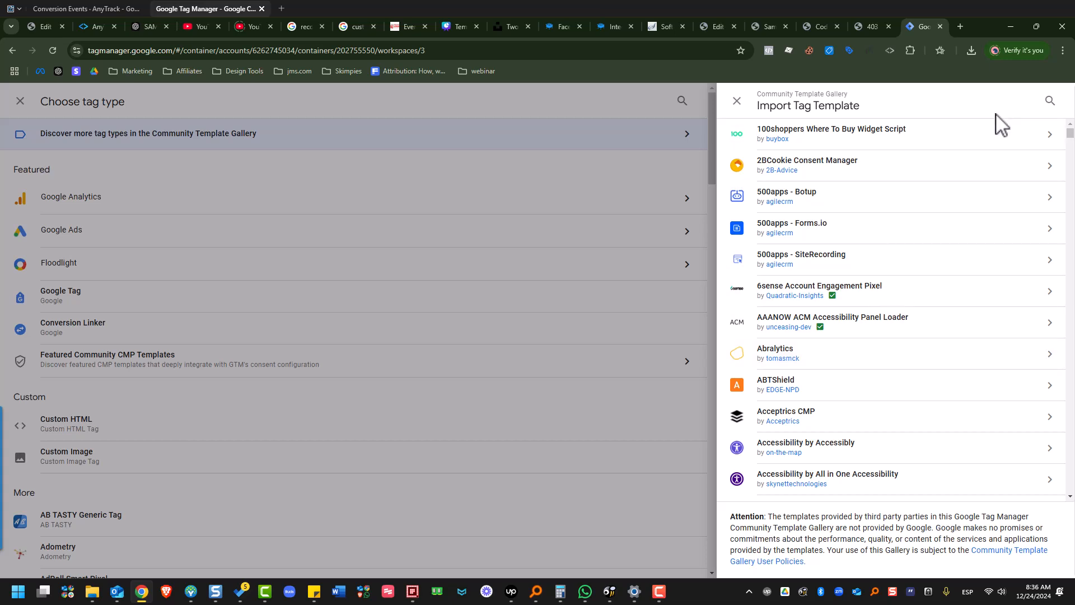
{"action": "left_click", "coordinate": [1050, 101]}
{"action": "type", "text": "any"}
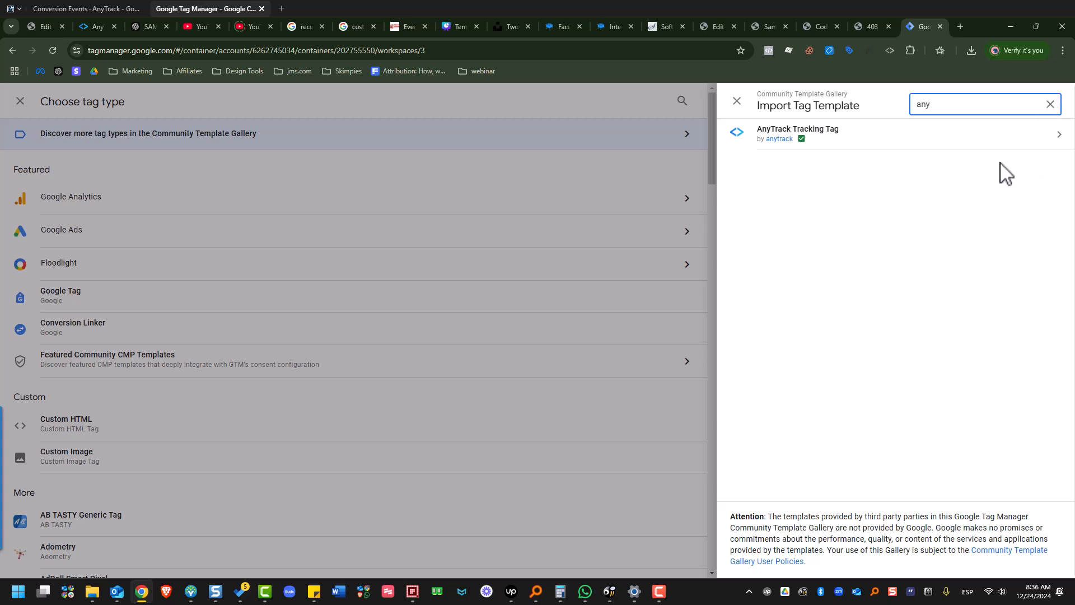
{"action": "left_click", "coordinate": [838, 147]}
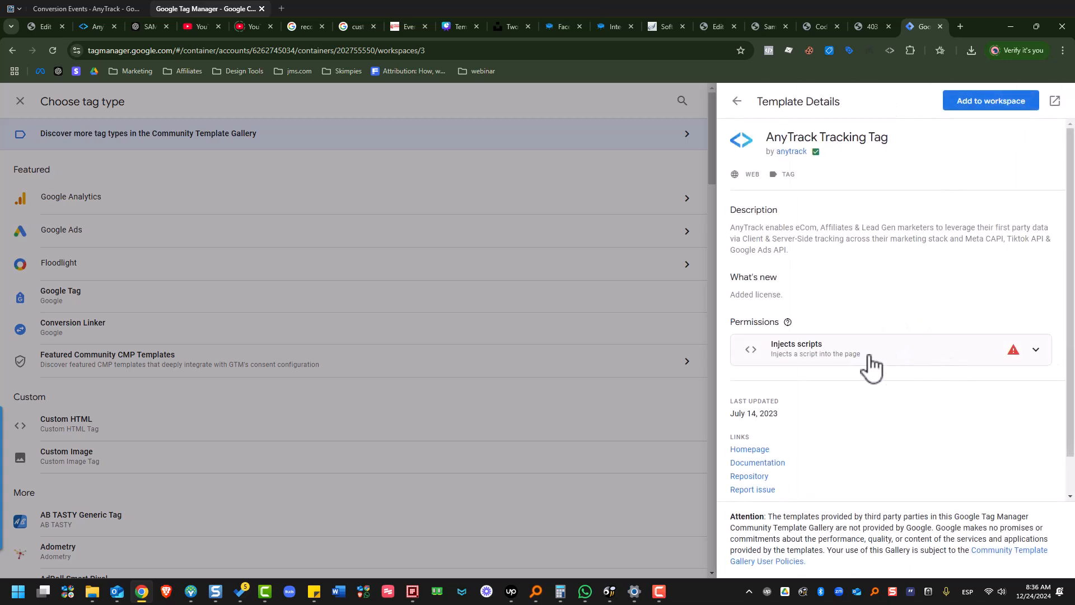
Review the AnyTrack Tracking Tag template's details and add it to the workspace, accepting its permission to inject scripts.
{"action": "scroll", "coordinate": [972, 485], "scroll_direction": "down", "scroll_amount": 1}
{"action": "scroll", "coordinate": [972, 485], "scroll_direction": "up", "scroll_amount": 1}
{"action": "scroll", "coordinate": [973, 484], "scroll_direction": "down", "scroll_amount": 1}
{"action": "scroll", "coordinate": [981, 217], "scroll_direction": "up", "scroll_amount": 1}
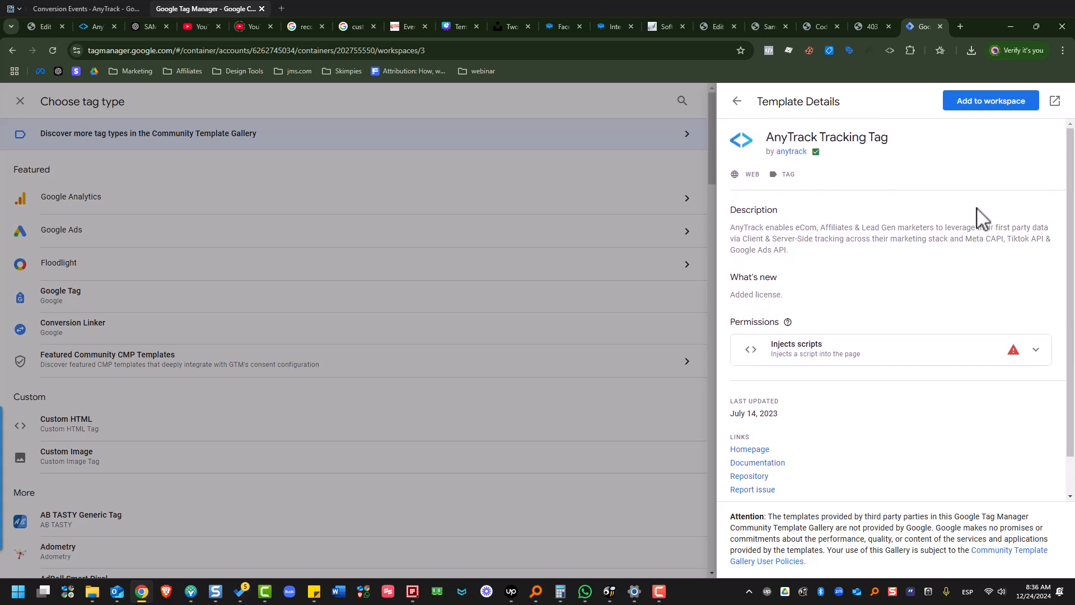
{"action": "left_click", "coordinate": [998, 108]}
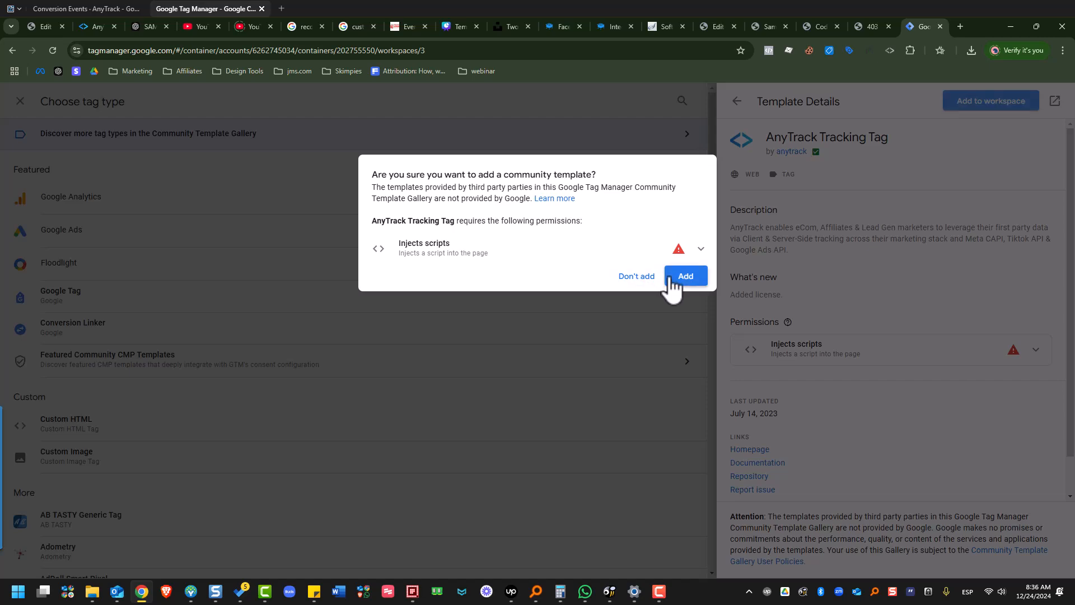
{"action": "left_click", "coordinate": [670, 280]}
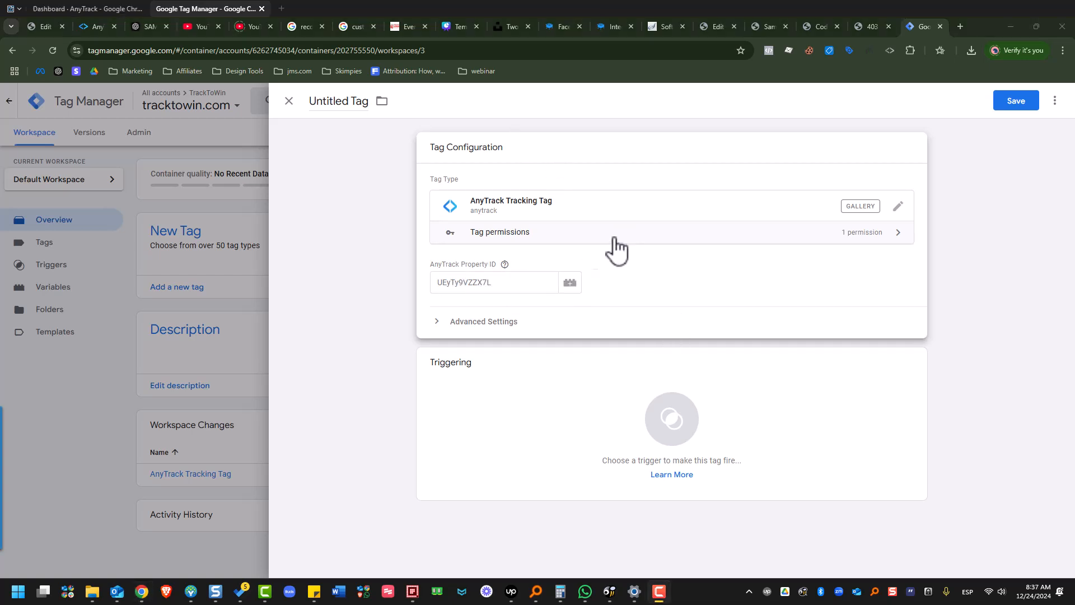
Switch to the AnyTrack dashboard and start creating a new property.
{"action": "left_click", "coordinate": [72, 5]}
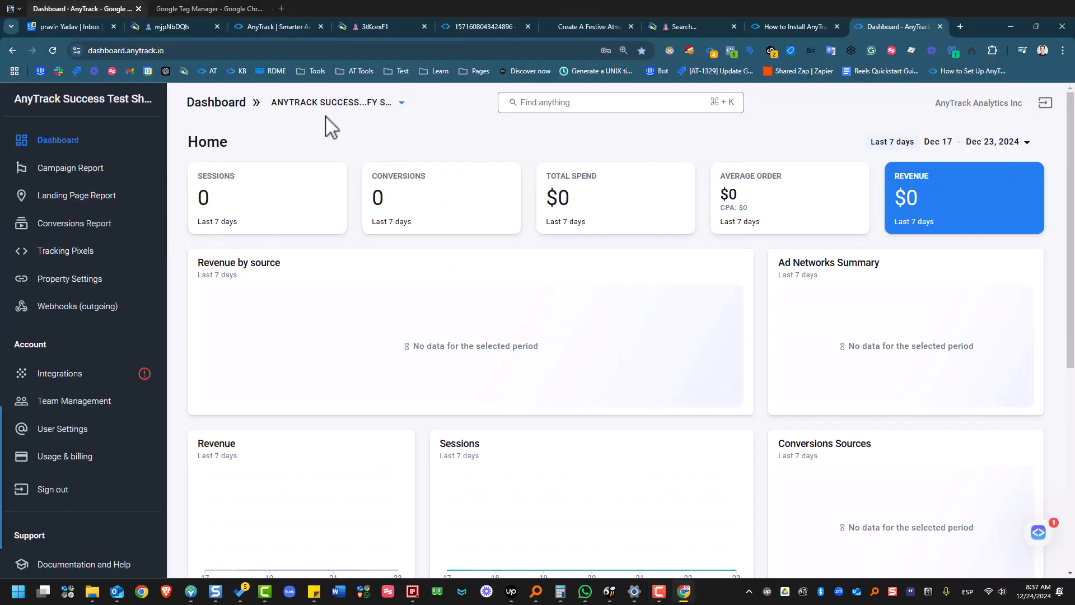
{"action": "left_click", "coordinate": [365, 115]}
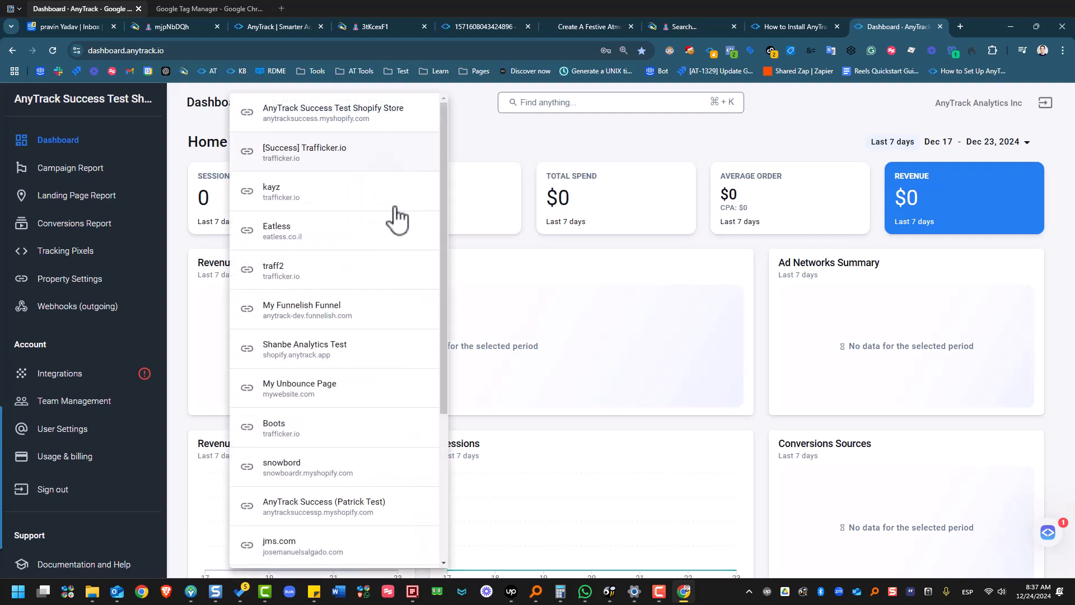
{"action": "scroll", "coordinate": [384, 252], "scroll_direction": "down", "scroll_amount": 5}
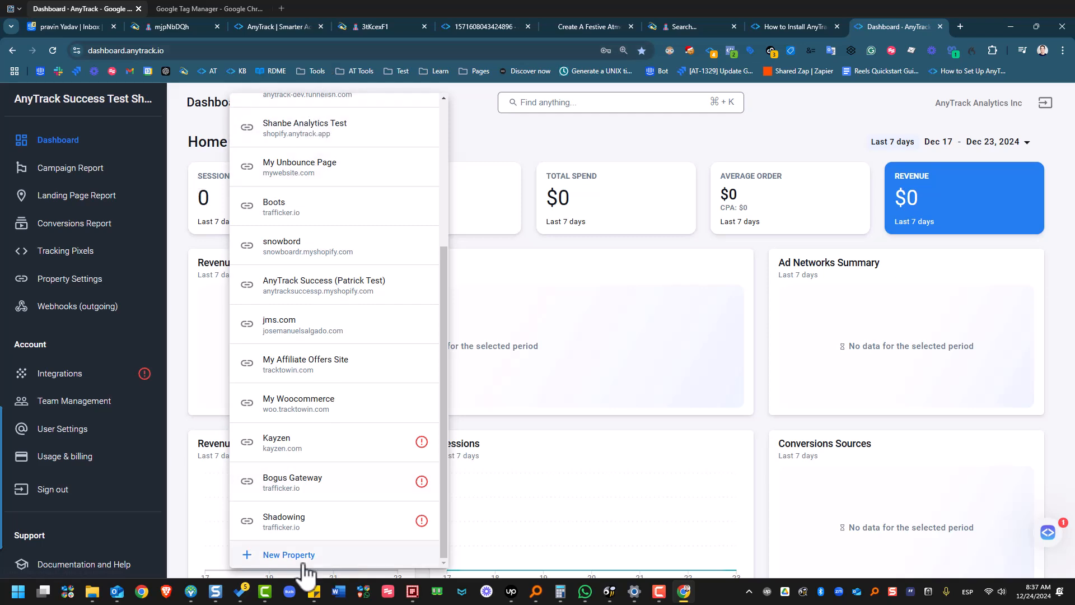
{"action": "left_click", "coordinate": [219, 123]}
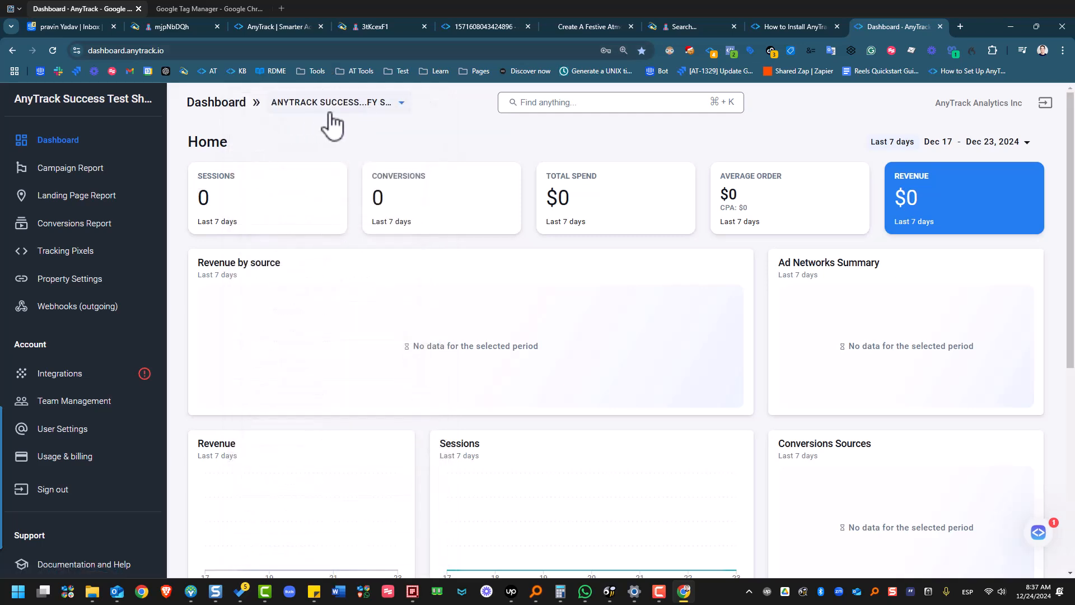
{"action": "left_click", "coordinate": [330, 119]}
{"action": "scroll", "coordinate": [404, 499], "scroll_direction": "down", "scroll_amount": 3}
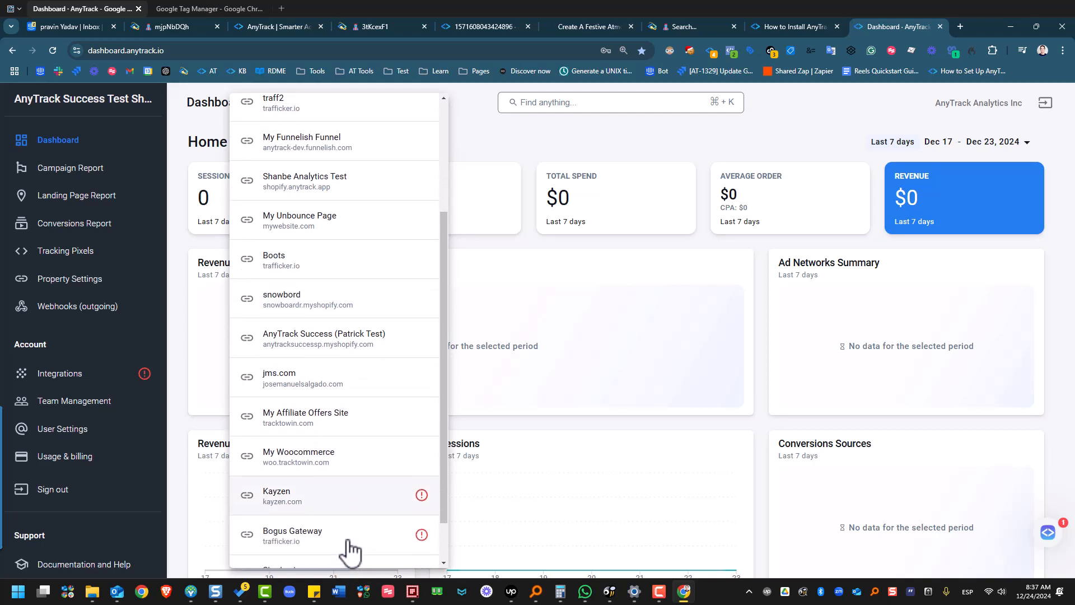
{"action": "scroll", "coordinate": [343, 557], "scroll_direction": "down", "scroll_amount": 2}
{"action": "left_click", "coordinate": [307, 557]}
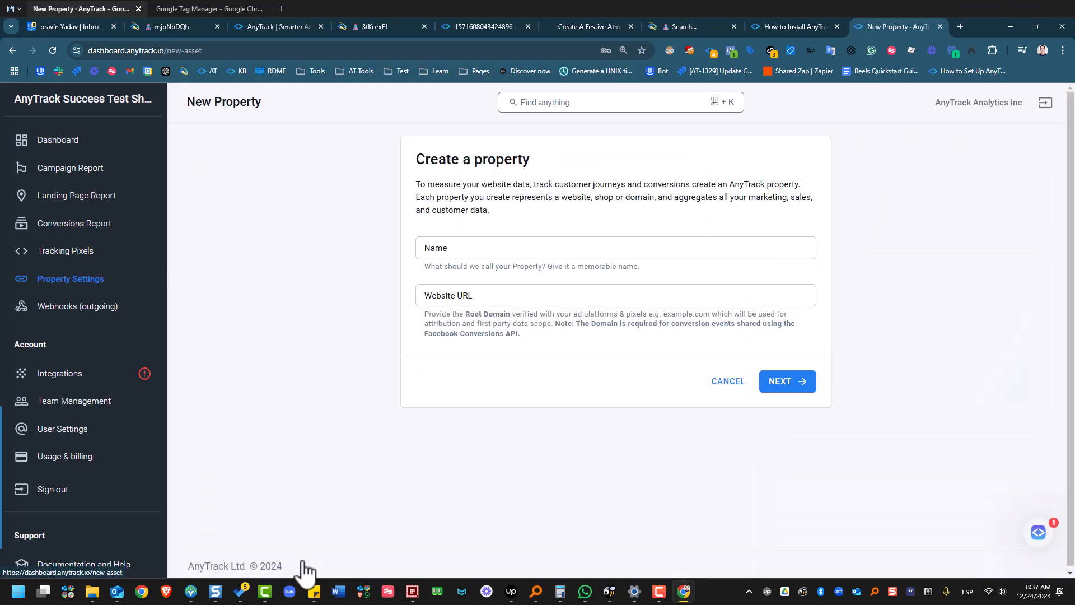
{"action": "left_click", "coordinate": [556, 246]}
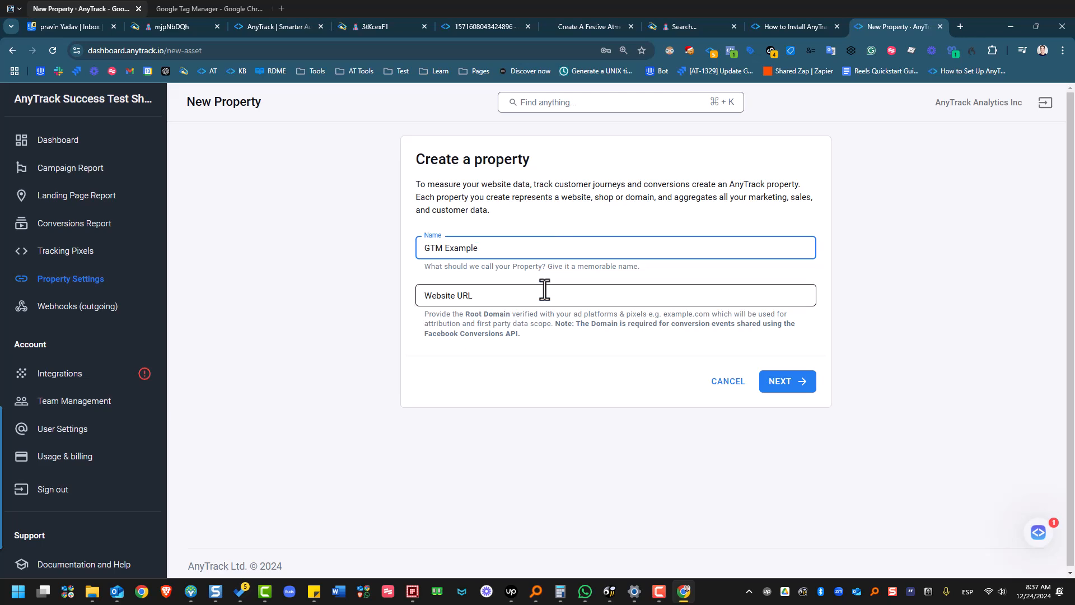
{"action": "left_click", "coordinate": [495, 295]}
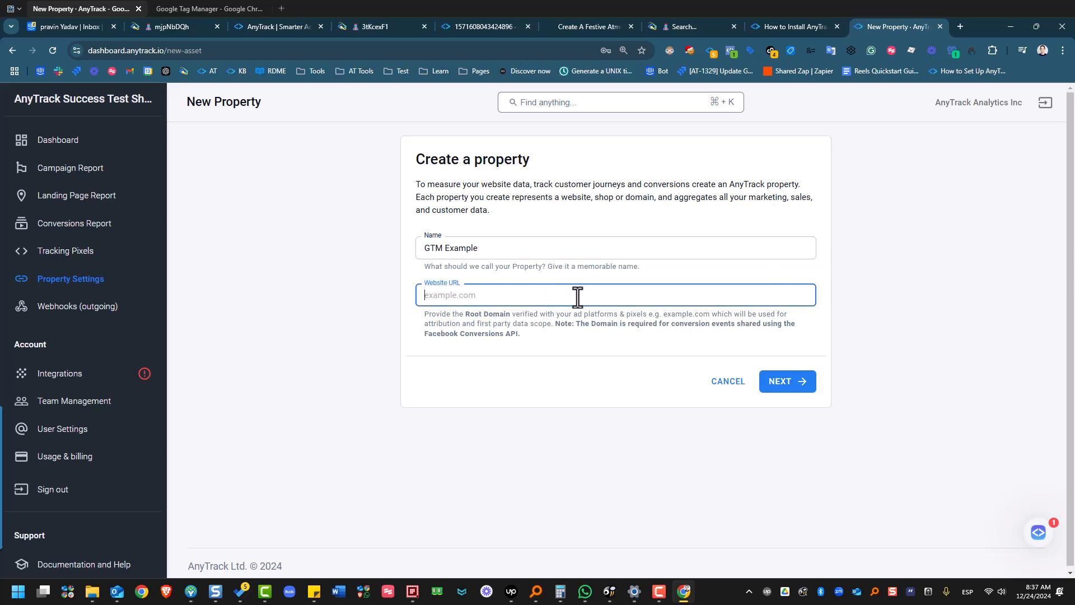
{"action": "key", "text": "ctrl+grave"}
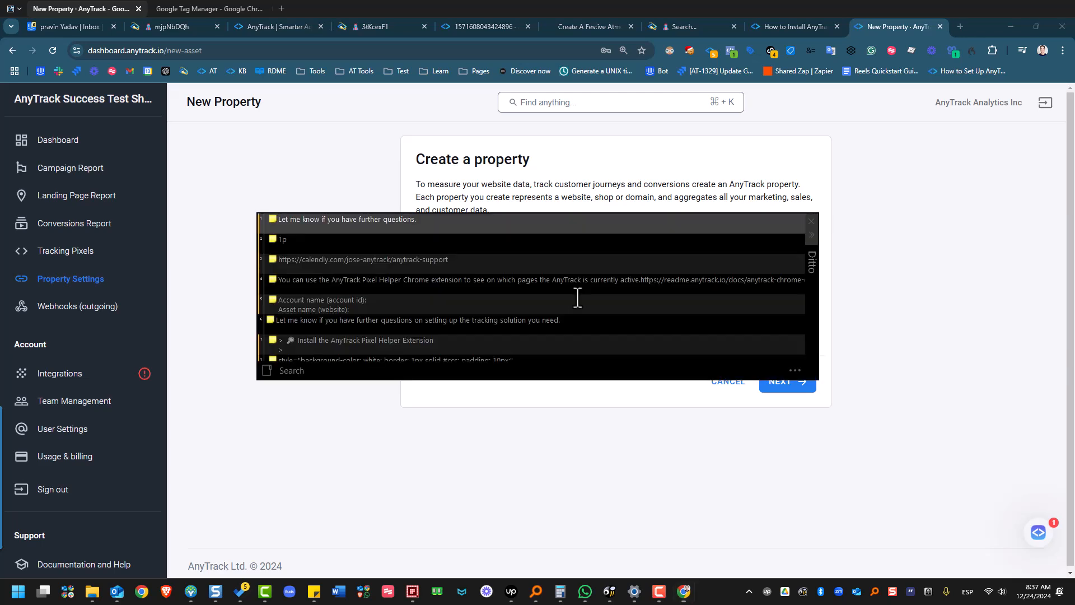
{"action": "mouse_move", "coordinate": [578, 298]}
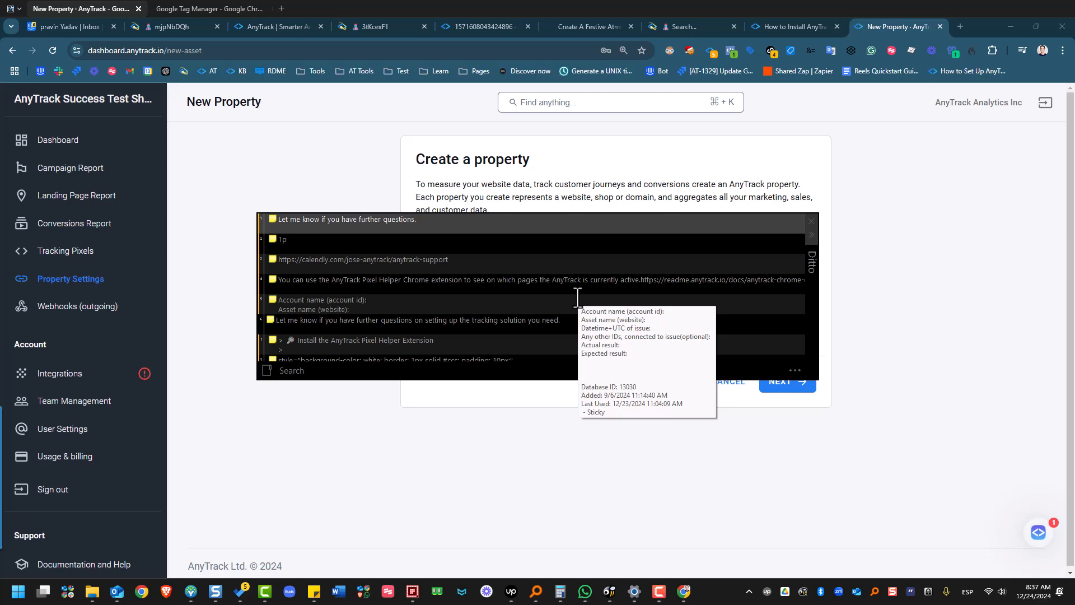
{"action": "type", "text": "track"}
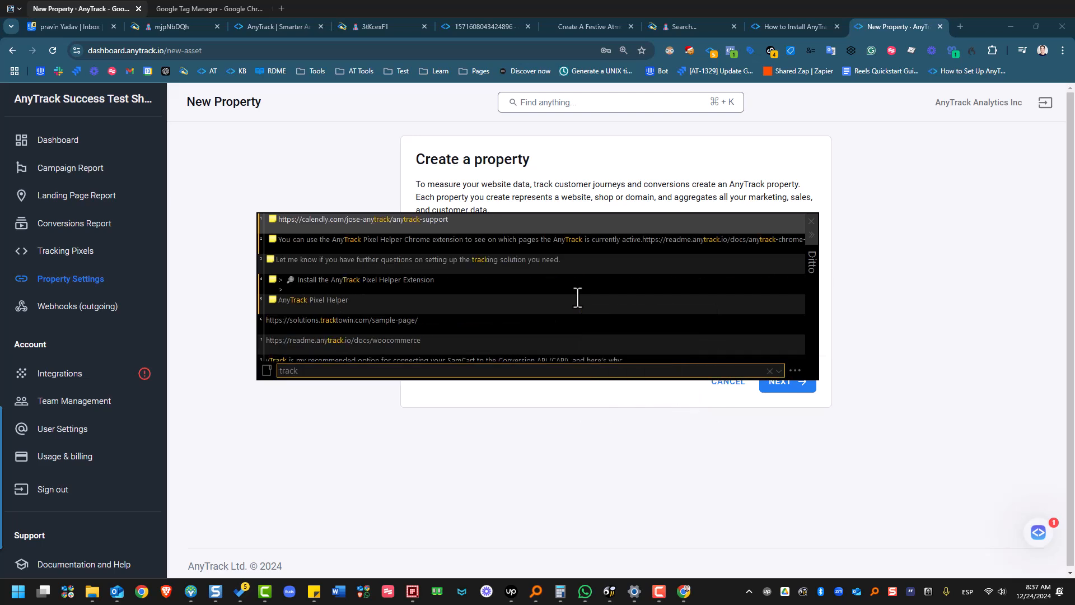
{"action": "double_click", "coordinate": [430, 321]}
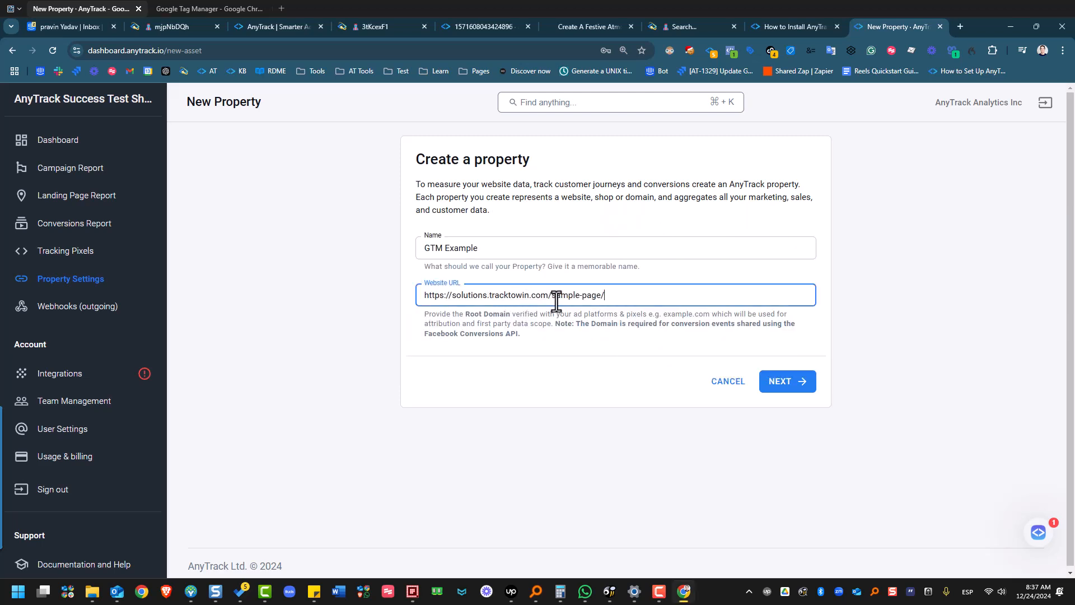
{"action": "left_click_drag", "start_coordinate": [554, 294], "coordinate": [780, 302]}
{"action": "key", "text": "BackSpace"}
{"action": "left_click", "coordinate": [783, 382]}
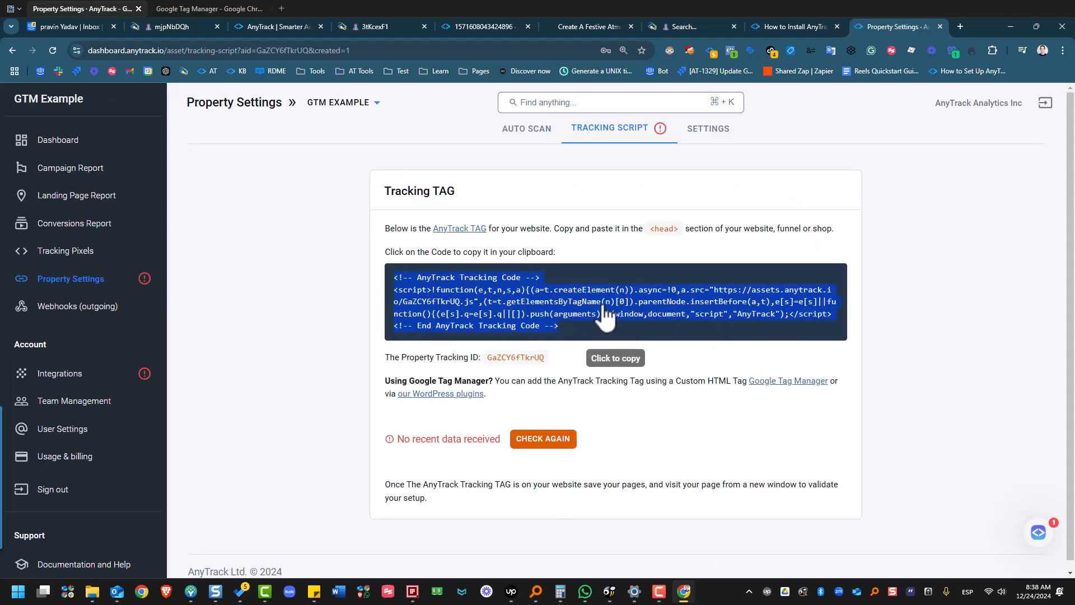
Copy the GTM Example property's tracking ID from the Tracking TAG section of the AnyTrack dashboard.
{"action": "left_click", "coordinate": [524, 291]}
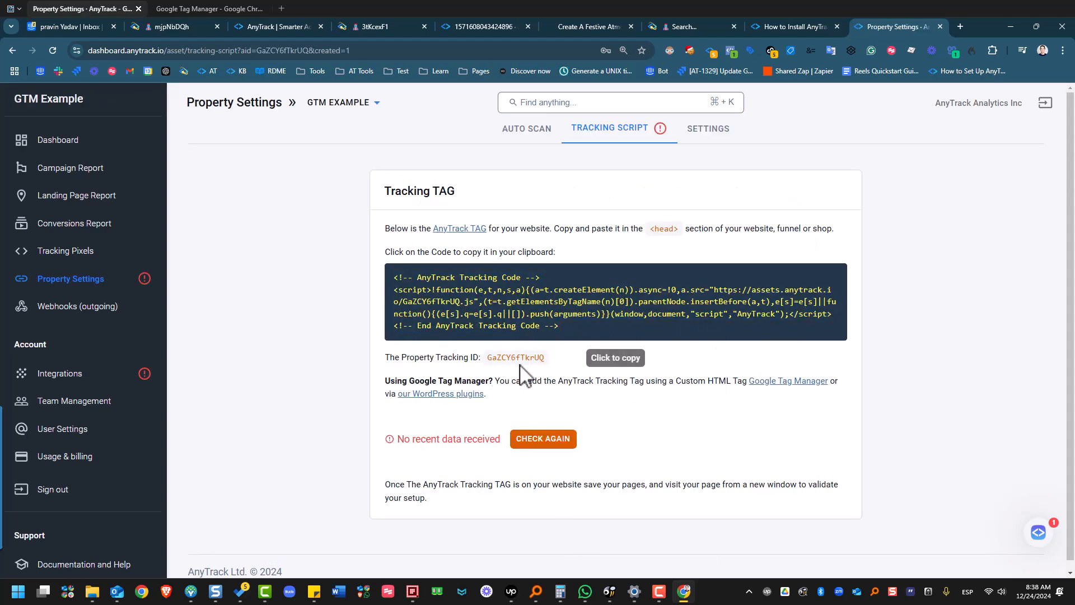
{"action": "double_click", "coordinate": [504, 356]}
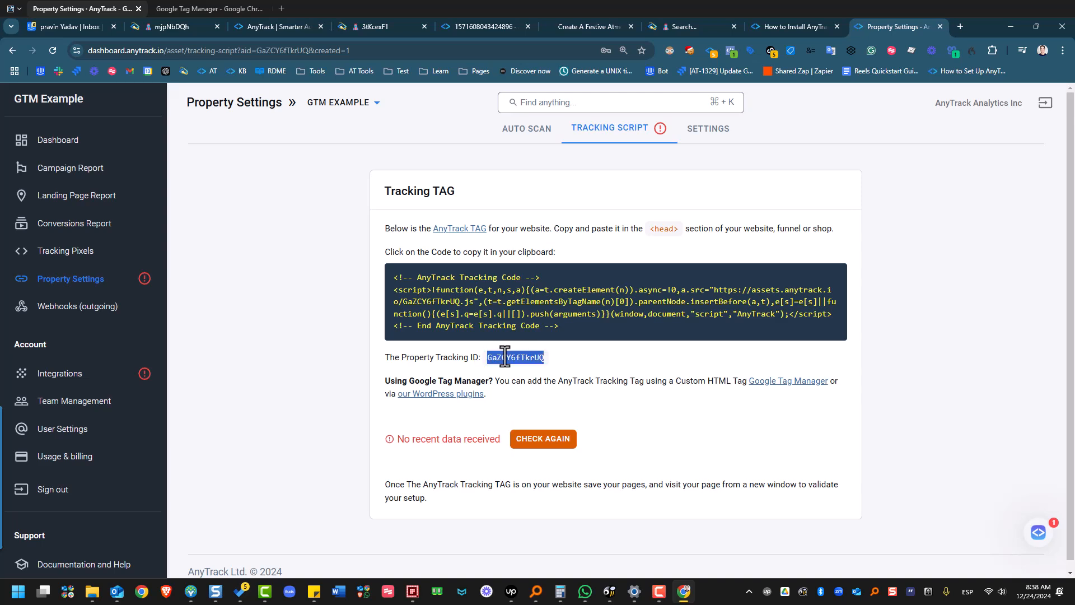
{"action": "right_click", "coordinate": [504, 356]}
{"action": "left_click", "coordinate": [540, 369]}
{"action": "left_click", "coordinate": [539, 364]}
Switch to Google Tag Manager and paste the tracking ID as the new tag's AnyTrack Property ID.
{"action": "left_click", "coordinate": [199, 4]}
{"action": "left_click", "coordinate": [482, 278]}
{"action": "right_click", "coordinate": [481, 278]}
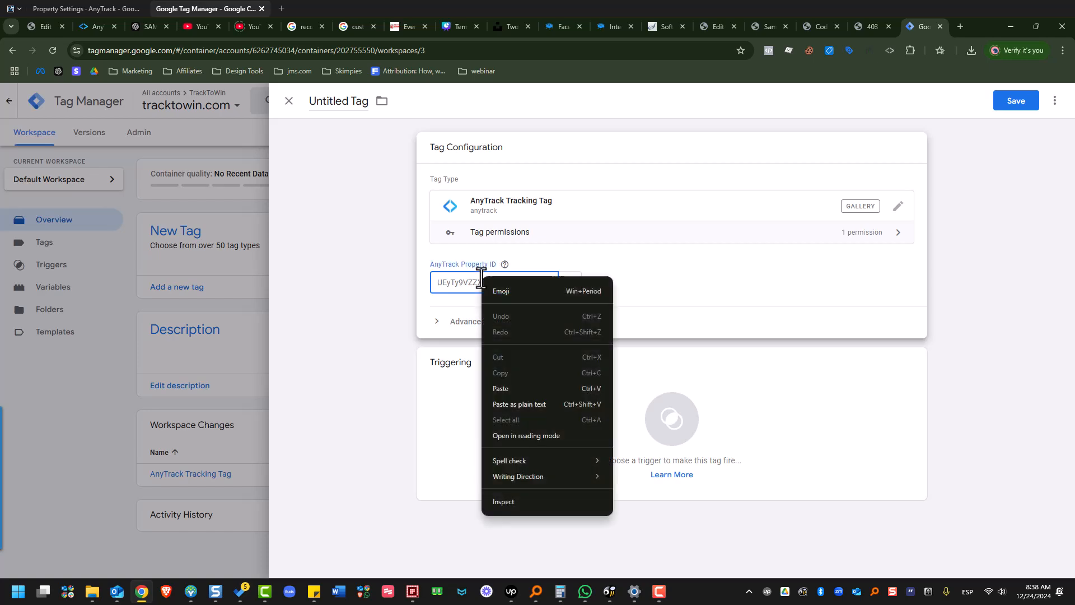
{"action": "left_click", "coordinate": [517, 389]}
Assign the All Pages trigger to the tag and save it with the name AnyTrack Tracking Tag.
{"action": "key", "text": "alt+Tab"}
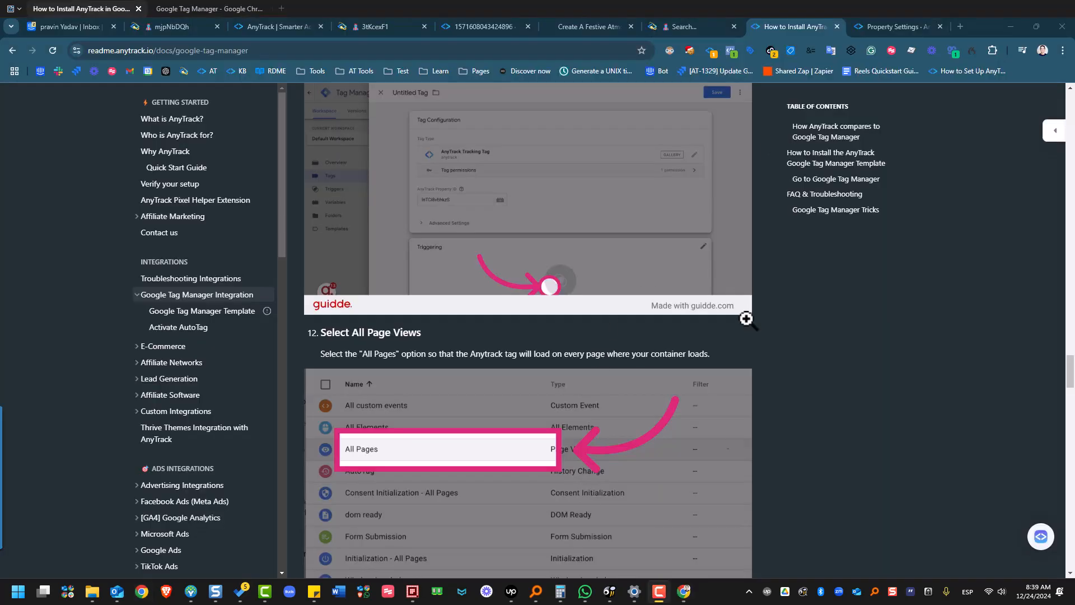
{"action": "scroll", "coordinate": [750, 134], "scroll_direction": "up", "scroll_amount": 1}
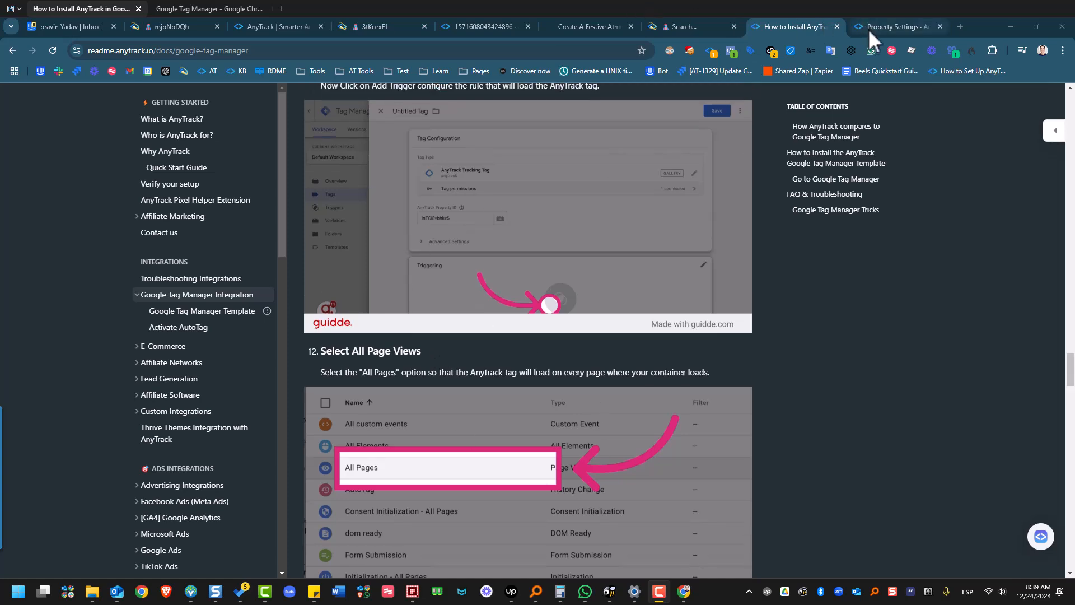
{"action": "left_click", "coordinate": [211, 10]}
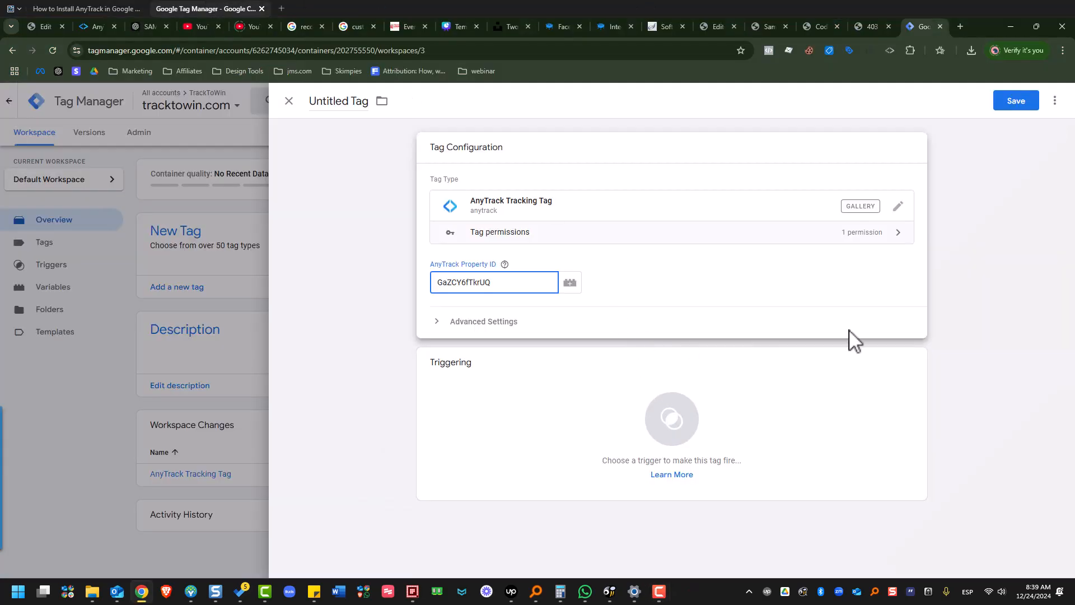
{"action": "left_click", "coordinate": [658, 300]}
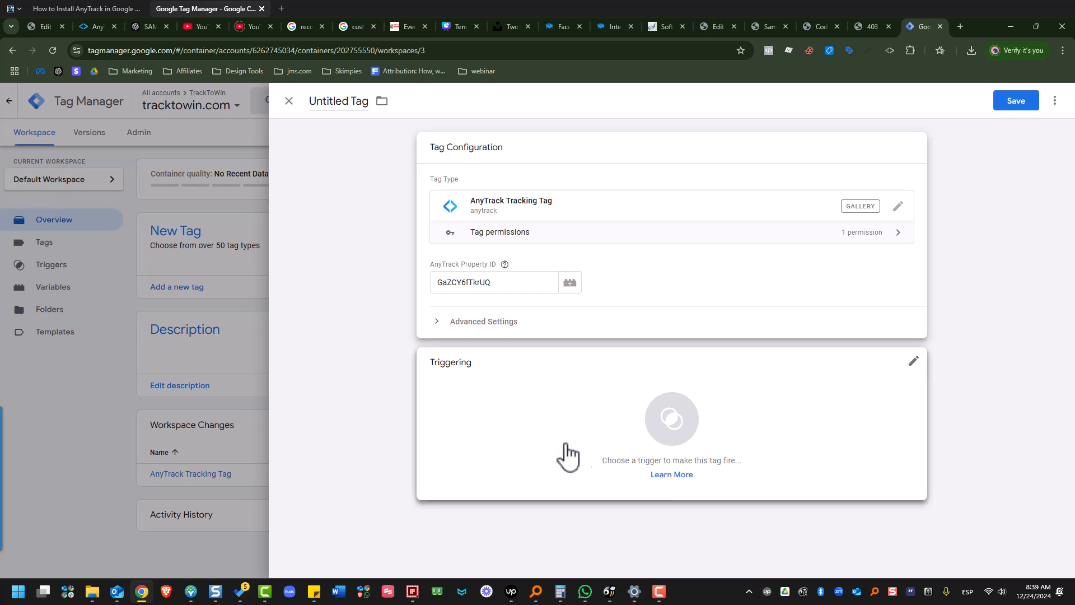
{"action": "left_click", "coordinate": [498, 412]}
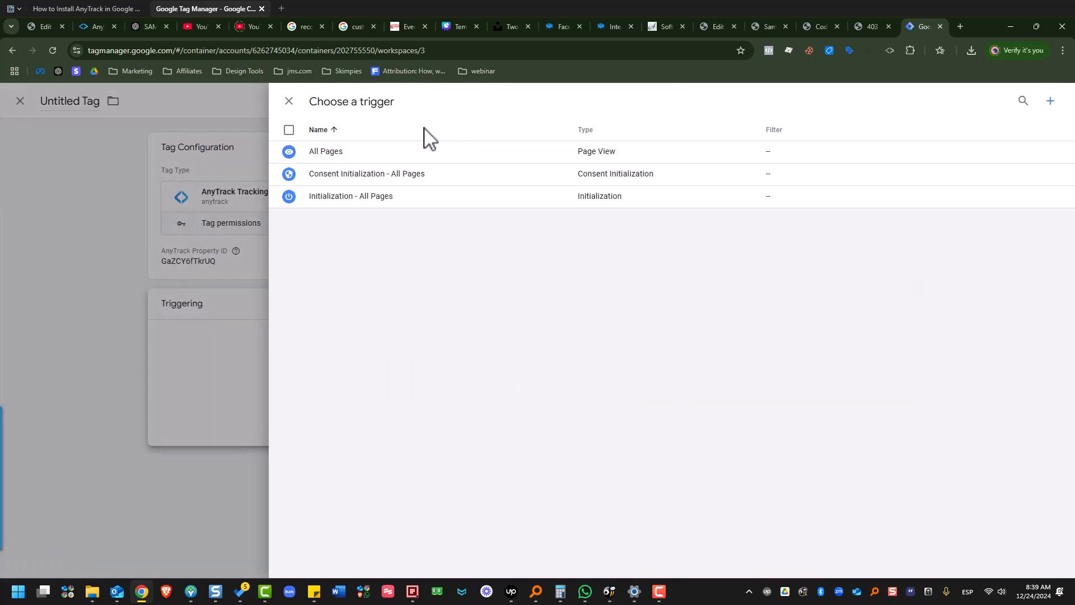
{"action": "left_click", "coordinate": [372, 164]}
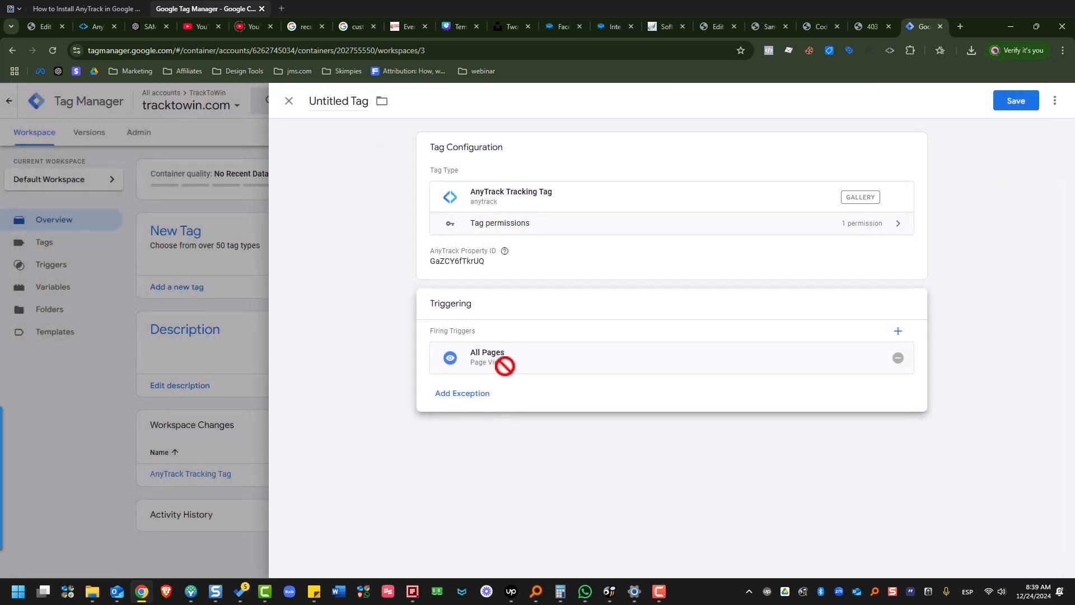
{"action": "left_click", "coordinate": [1016, 102]}
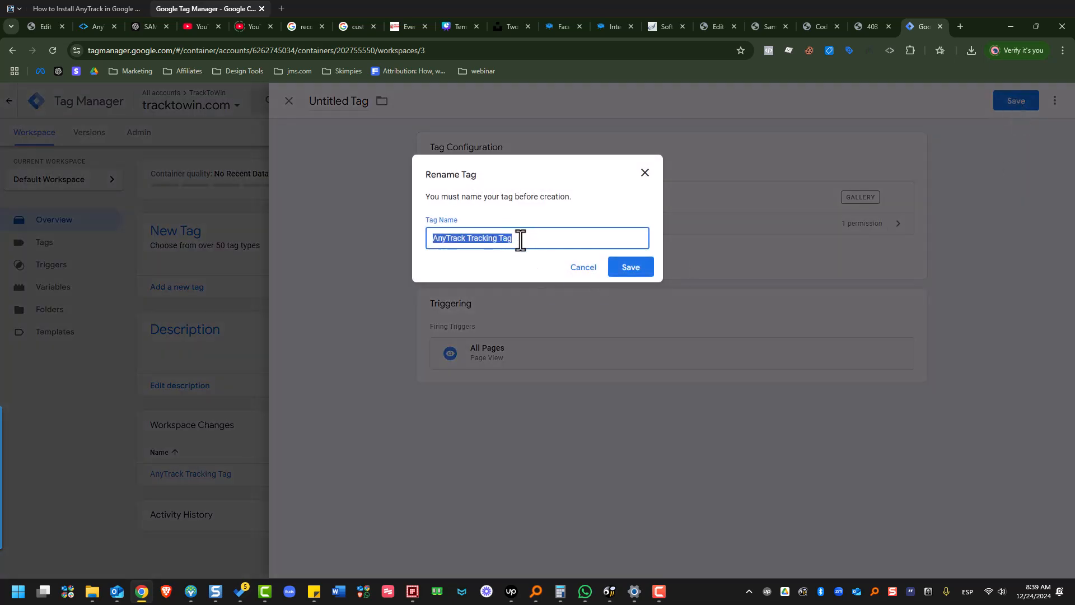
{"action": "left_click", "coordinate": [630, 267]}
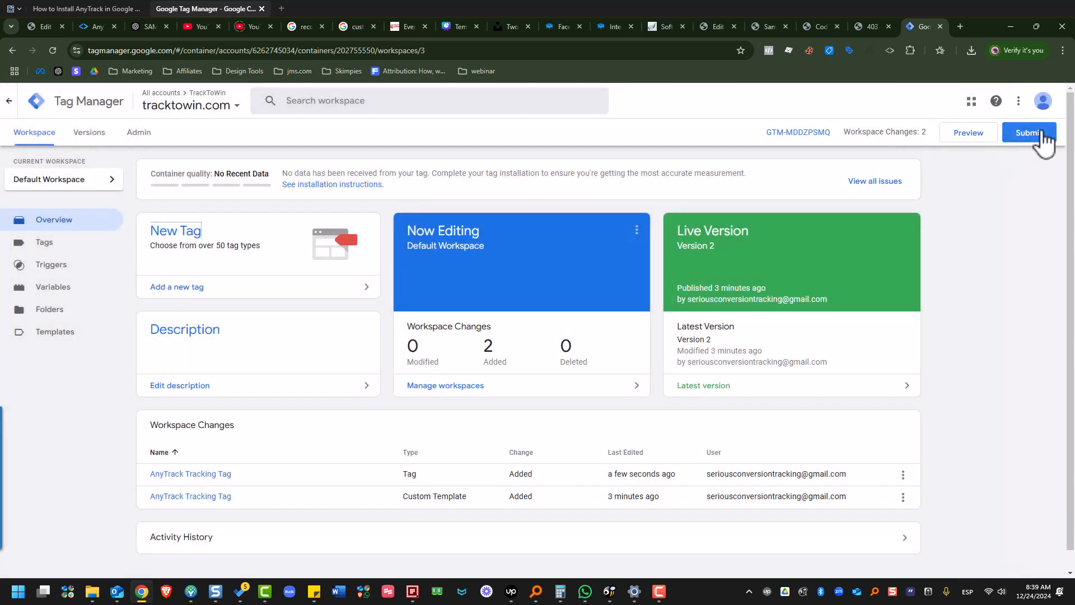
Submit the workspace changes with the version name "Anytrack tag install" and publish them to the Live environment.
{"action": "left_click", "coordinate": [1029, 134]}
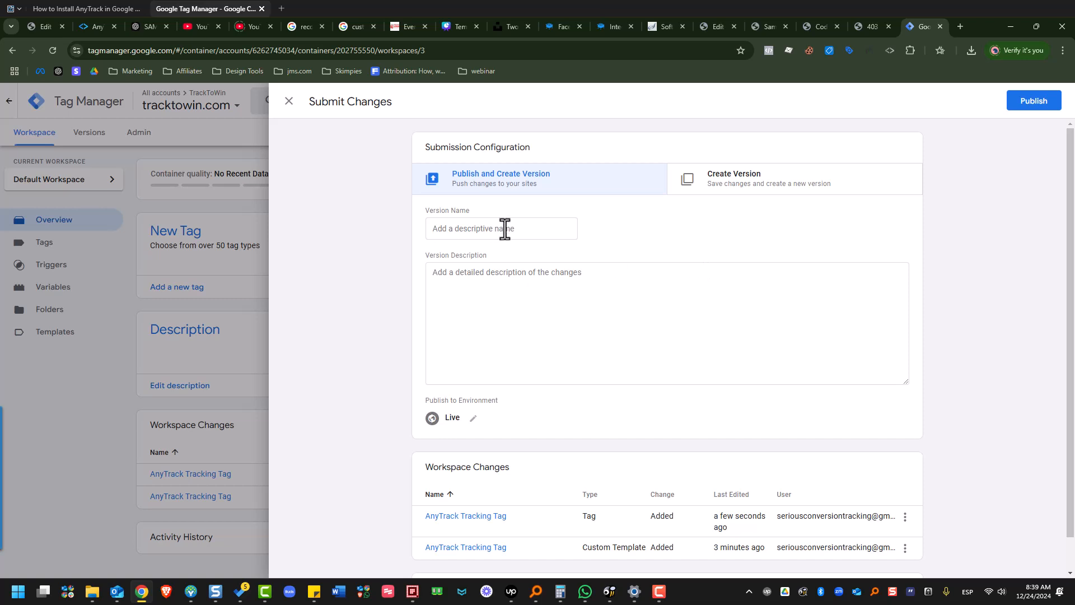
{"action": "left_click", "coordinate": [497, 238]}
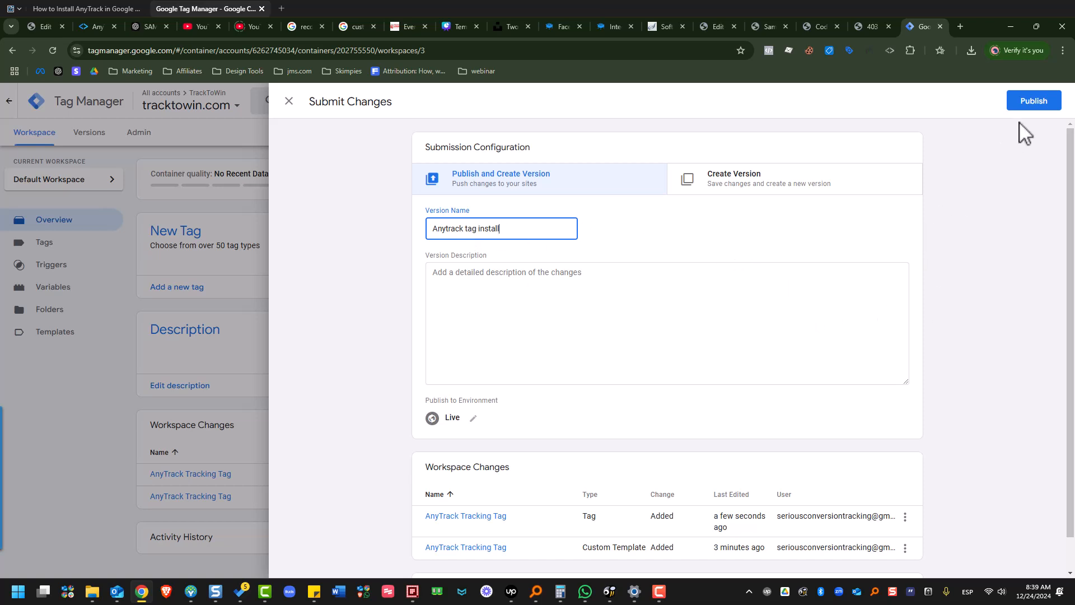
{"action": "left_click", "coordinate": [1028, 103]}
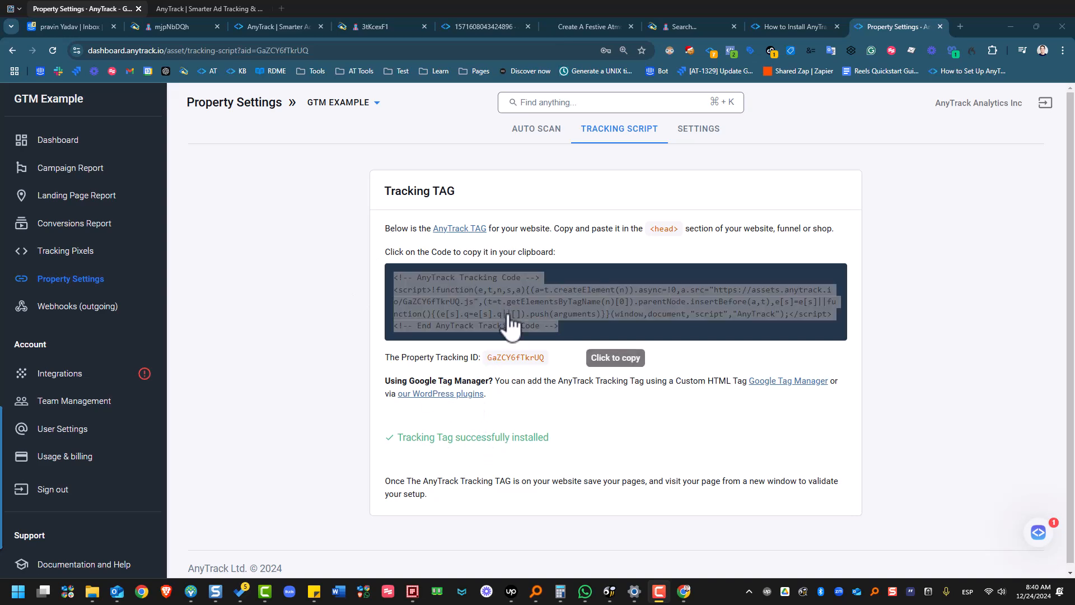
Reload the GTM Example property's tracking script page in the AnyTrack dashboard and check the tag's installation status.
{"action": "left_click", "coordinate": [46, 49]}
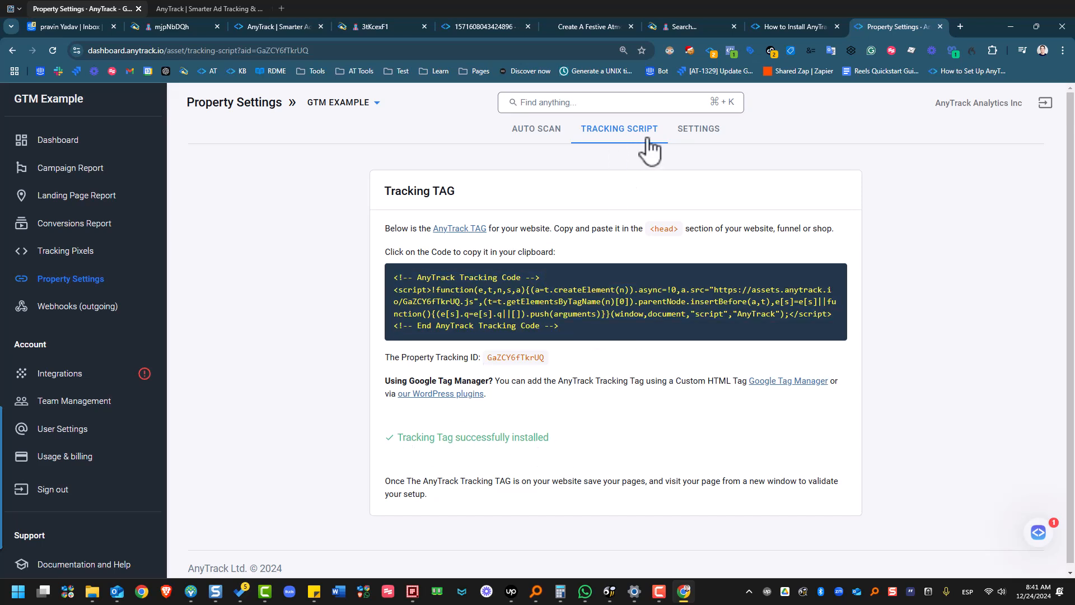
{"action": "left_click_drag", "start_coordinate": [421, 442], "coordinate": [570, 444]}
{"action": "left_click", "coordinate": [572, 452]}
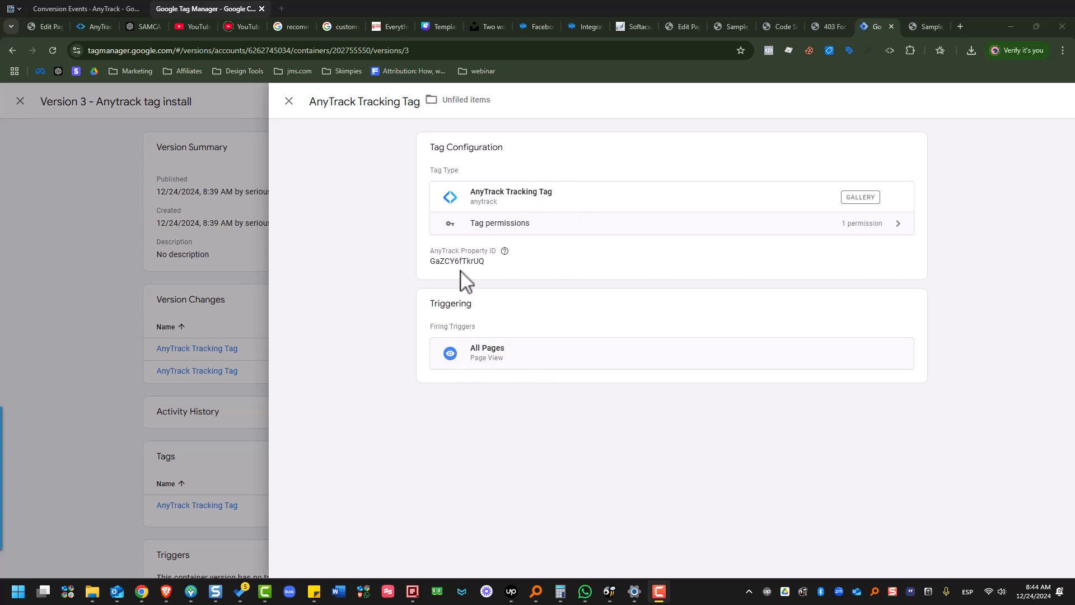
{"action": "right_click", "coordinate": [143, 592]}
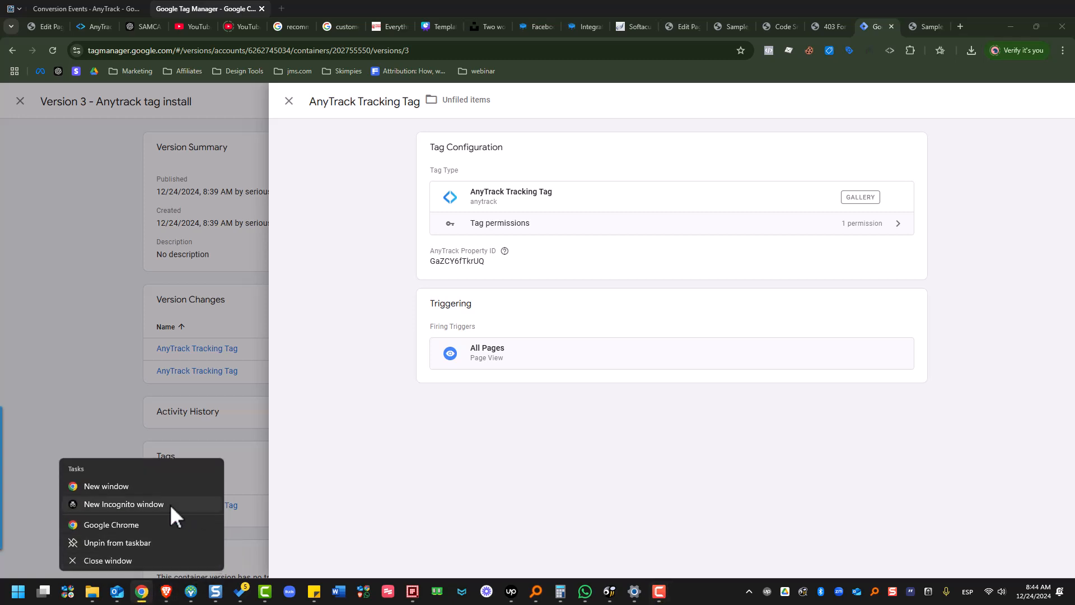
{"action": "left_click", "coordinate": [144, 525]}
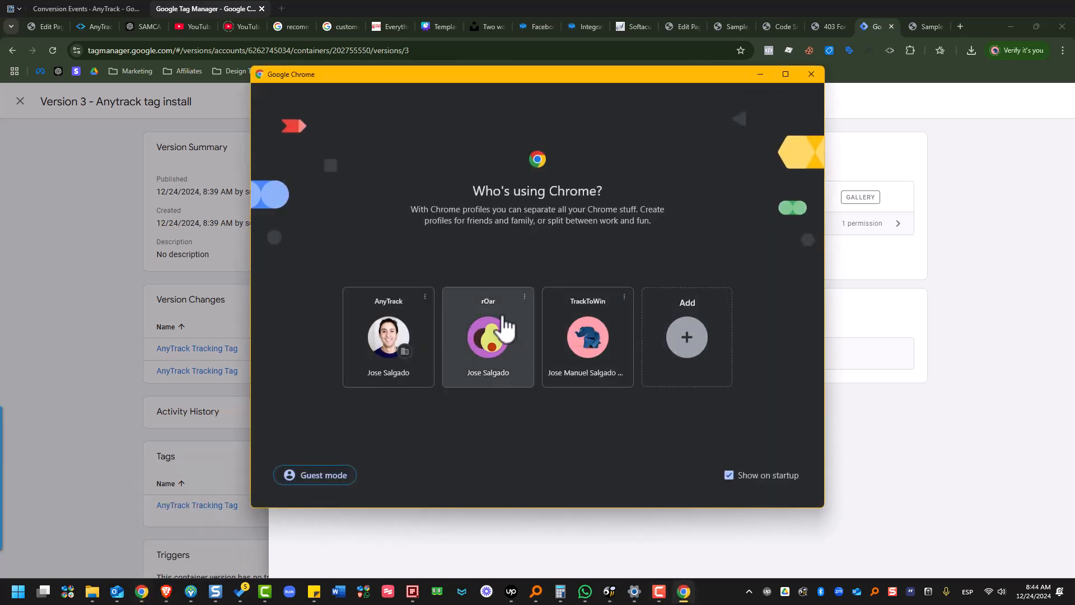
{"action": "left_click", "coordinate": [511, 336]}
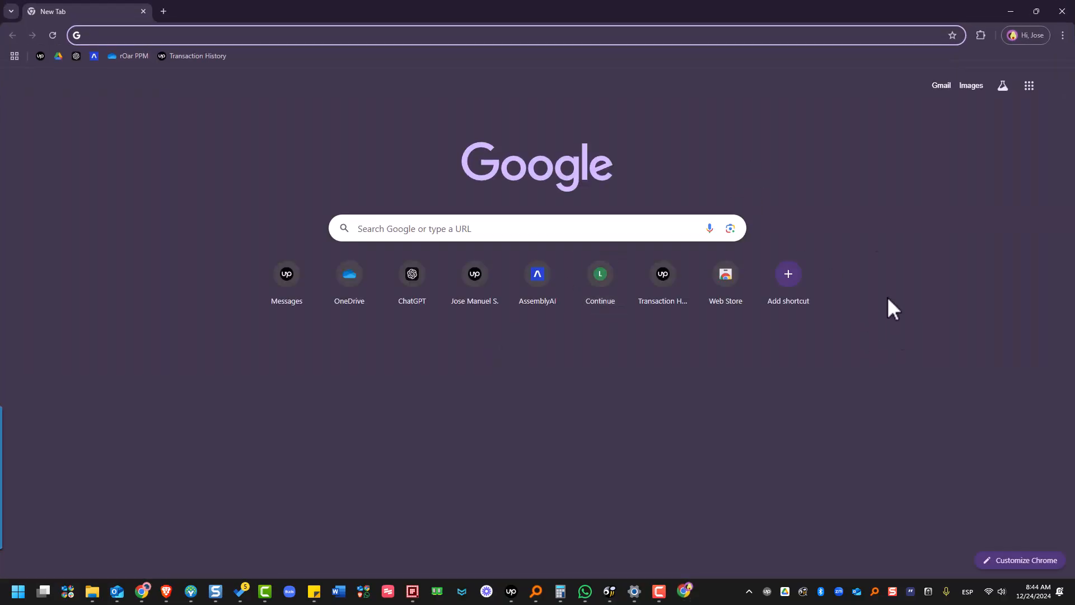
{"action": "left_click", "coordinate": [248, 36]}
{"action": "right_click", "coordinate": [248, 36]}
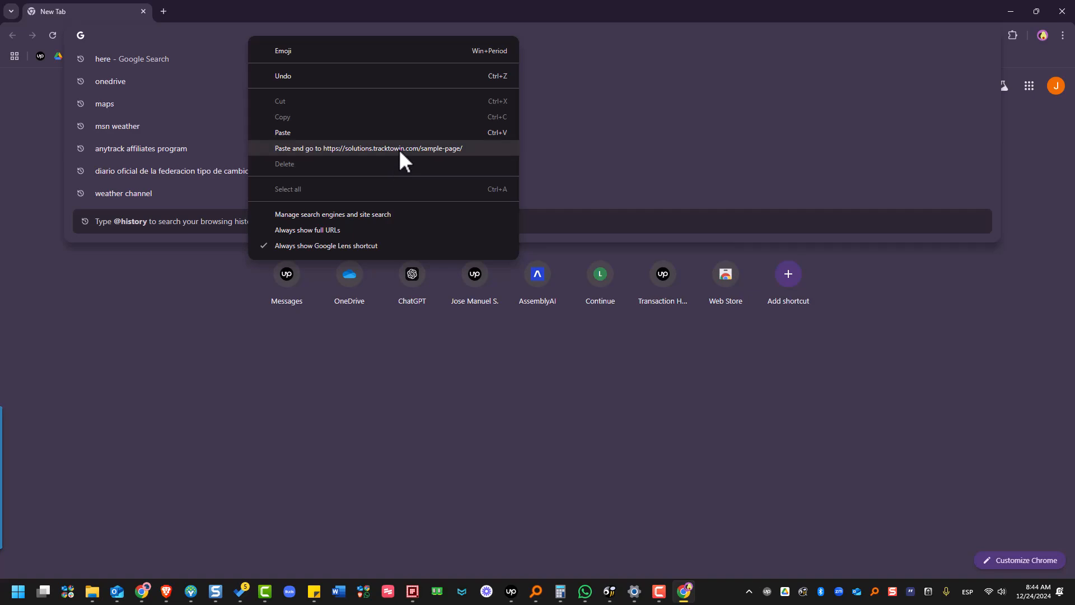
{"action": "left_click", "coordinate": [398, 148]}
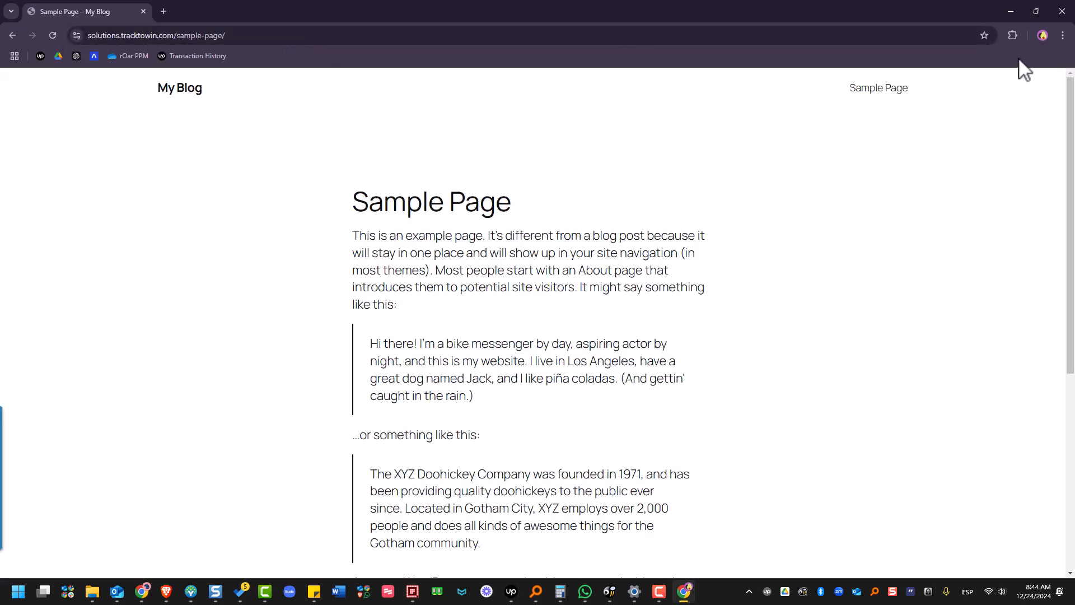
Search the Chrome Web Store for "anytrack" and install the Anytrack Pixel Helper extension.
{"action": "left_click", "coordinate": [1012, 36]}
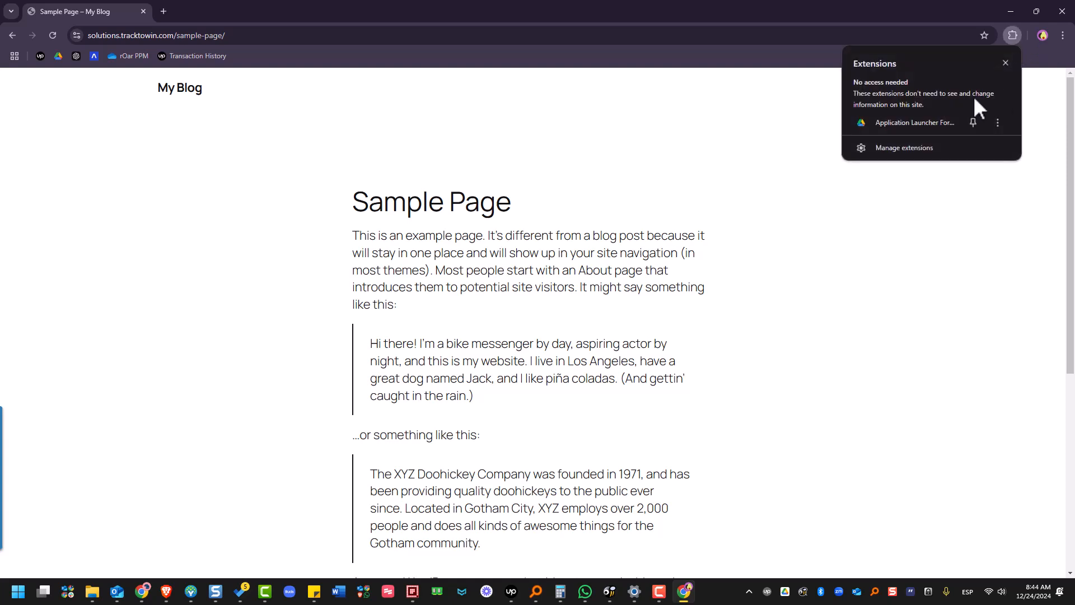
{"action": "left_click", "coordinate": [906, 148]}
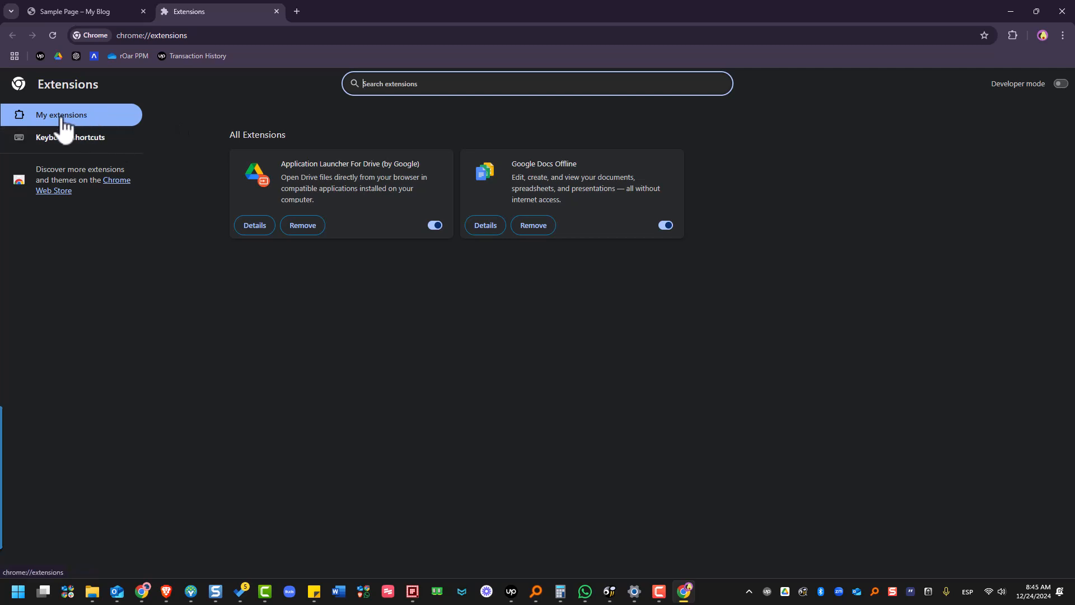
{"action": "left_click", "coordinate": [112, 185]}
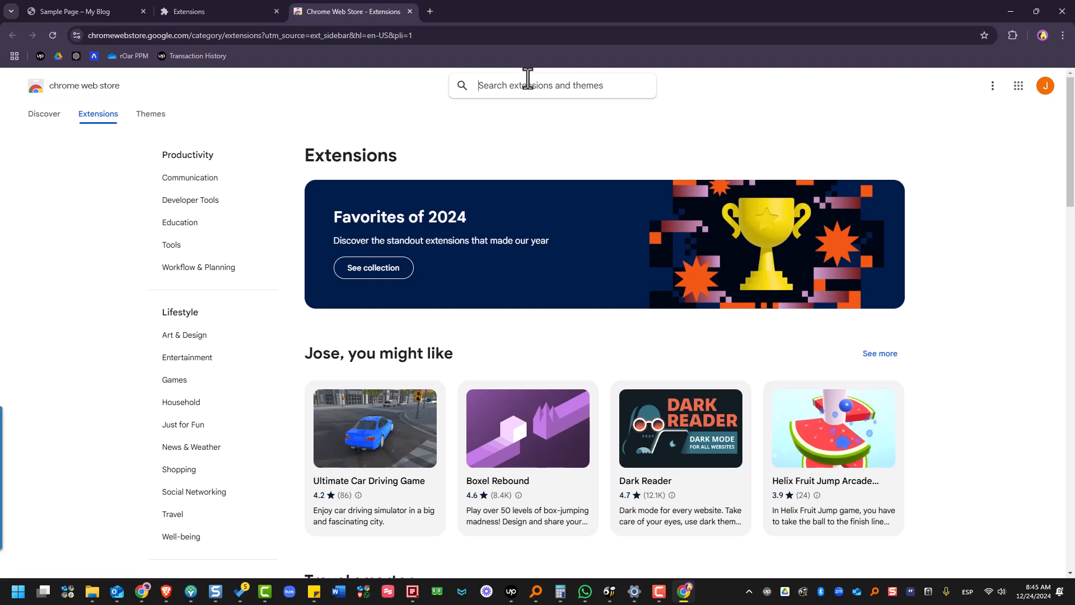
{"action": "type", "text": "anytrack"}
{"action": "key", "text": "Return"}
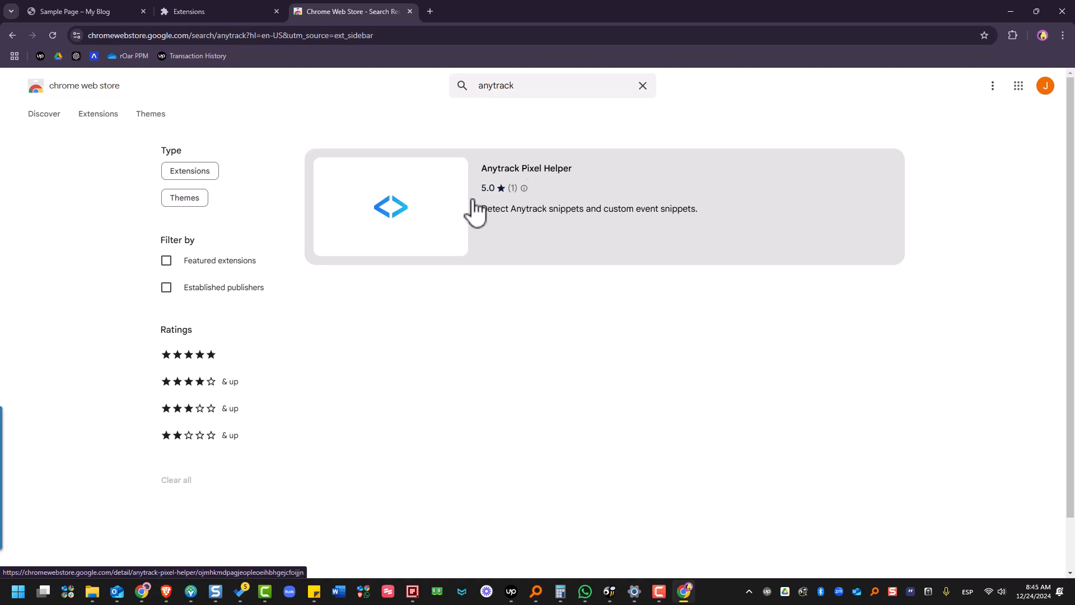
{"action": "left_click", "coordinate": [444, 216]}
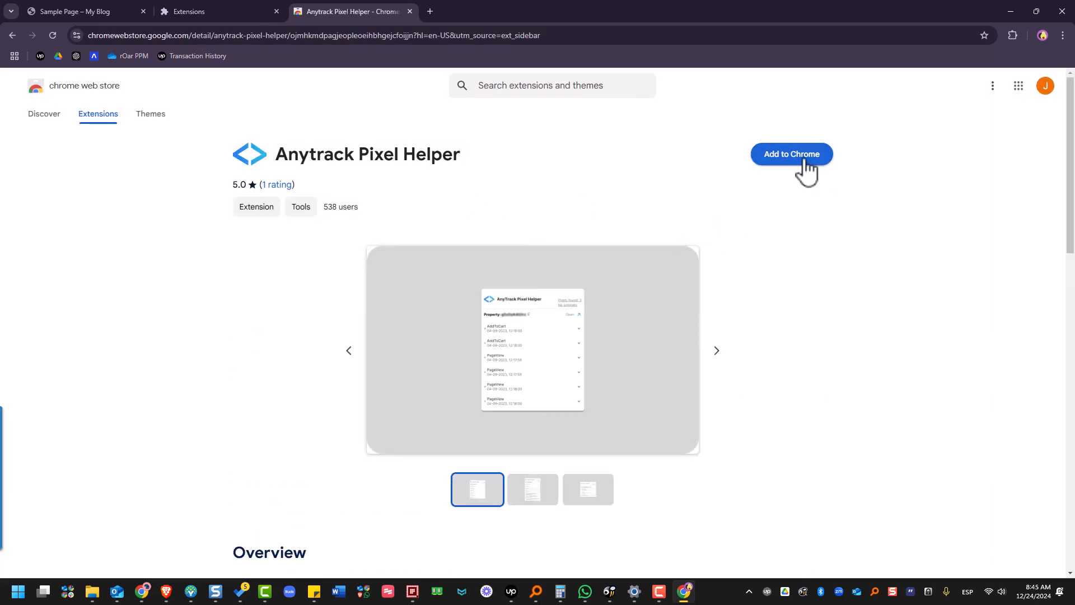
{"action": "left_click", "coordinate": [805, 160]}
{"action": "left_click", "coordinate": [573, 134]}
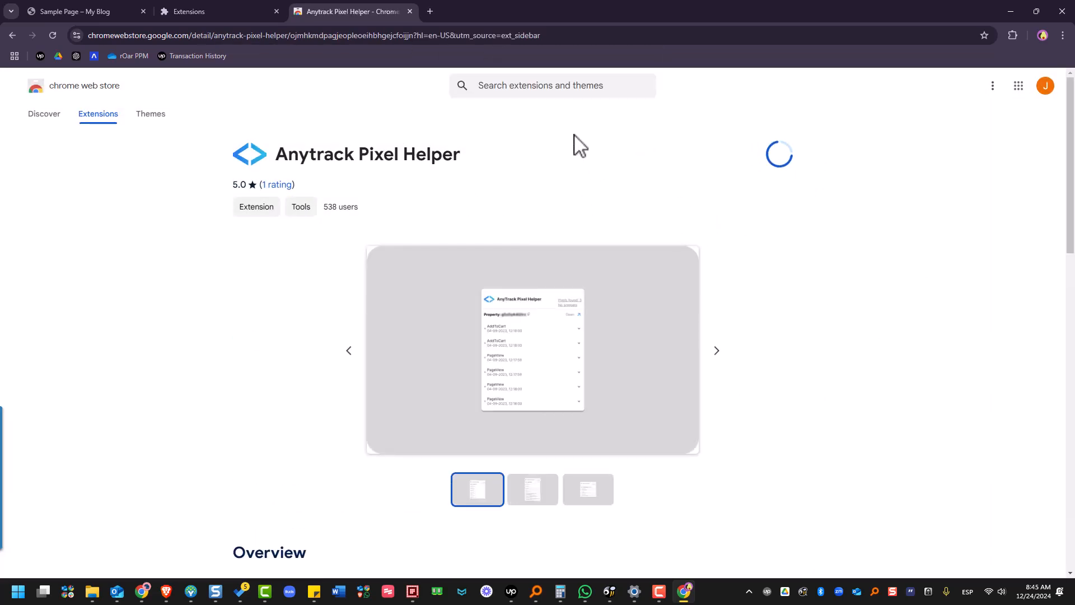
Pin the Anytrack Pixel Helper extension so it stays in the browser toolbar.
{"action": "left_click", "coordinate": [1012, 35]}
{"action": "left_click", "coordinate": [976, 122]}
{"action": "left_click", "coordinate": [955, 283]}
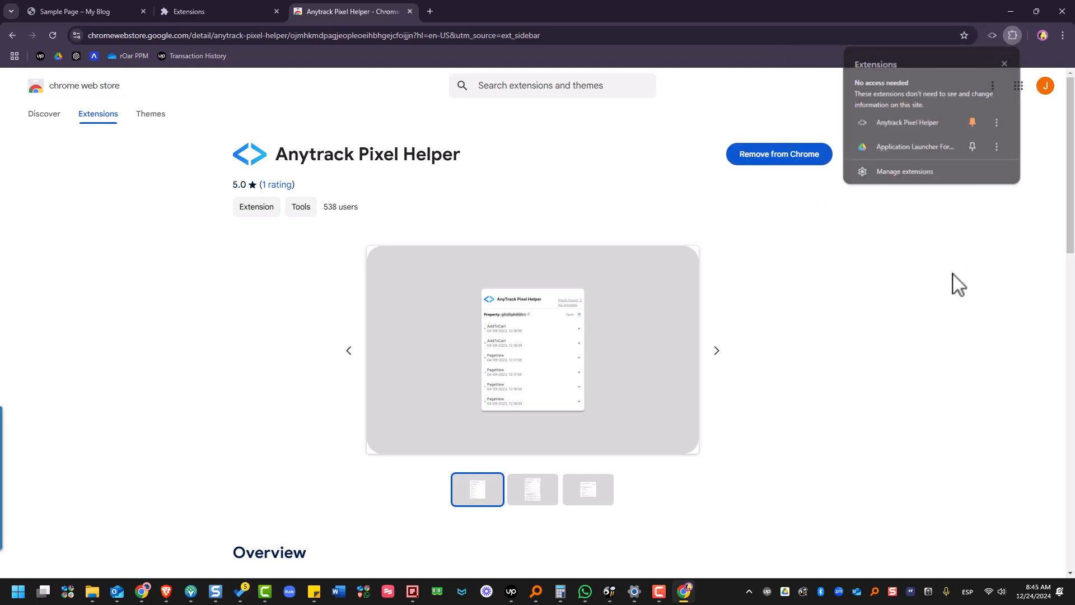
Reload the sample page and examine its PageView event in the AnyTrack Pixel Helper.
{"action": "left_click", "coordinate": [261, 35]}
{"action": "left_click", "coordinate": [69, 14]}
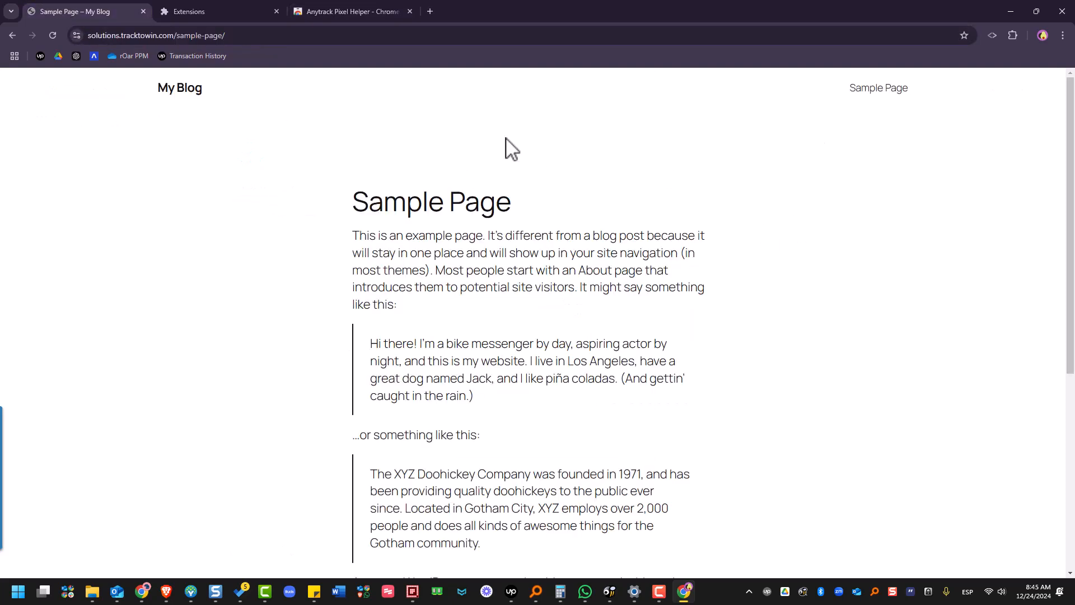
{"action": "left_click", "coordinate": [242, 38]}
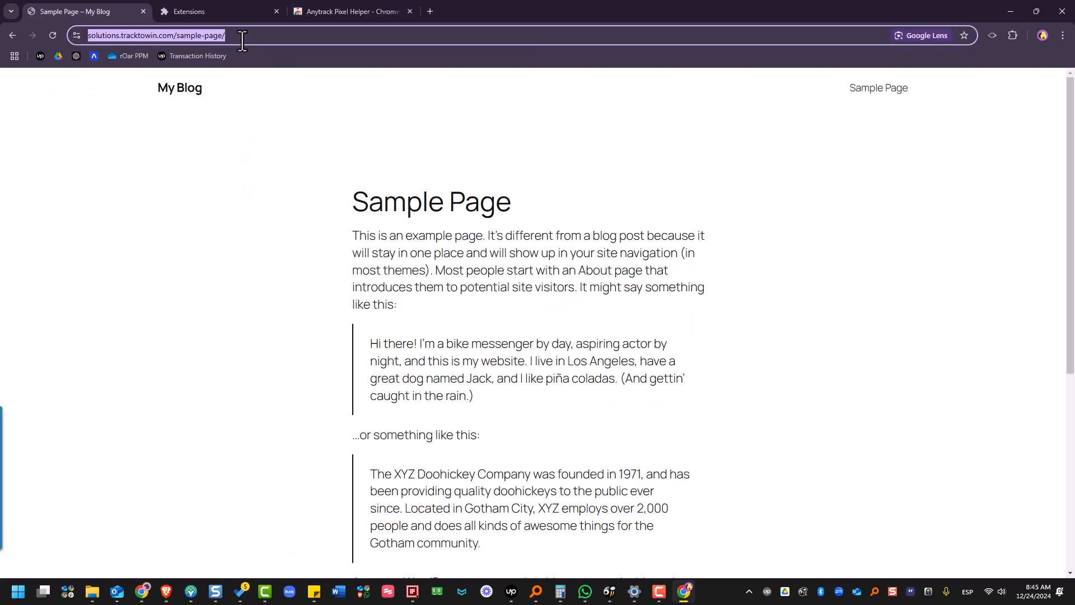
{"action": "key", "text": "Return"}
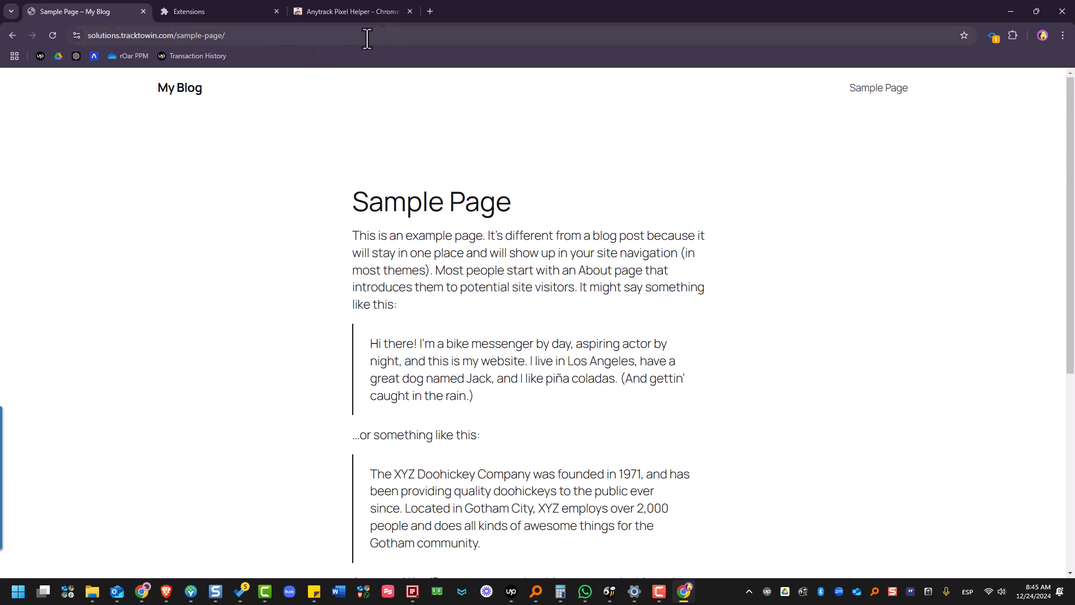
{"action": "left_click", "coordinate": [991, 37]}
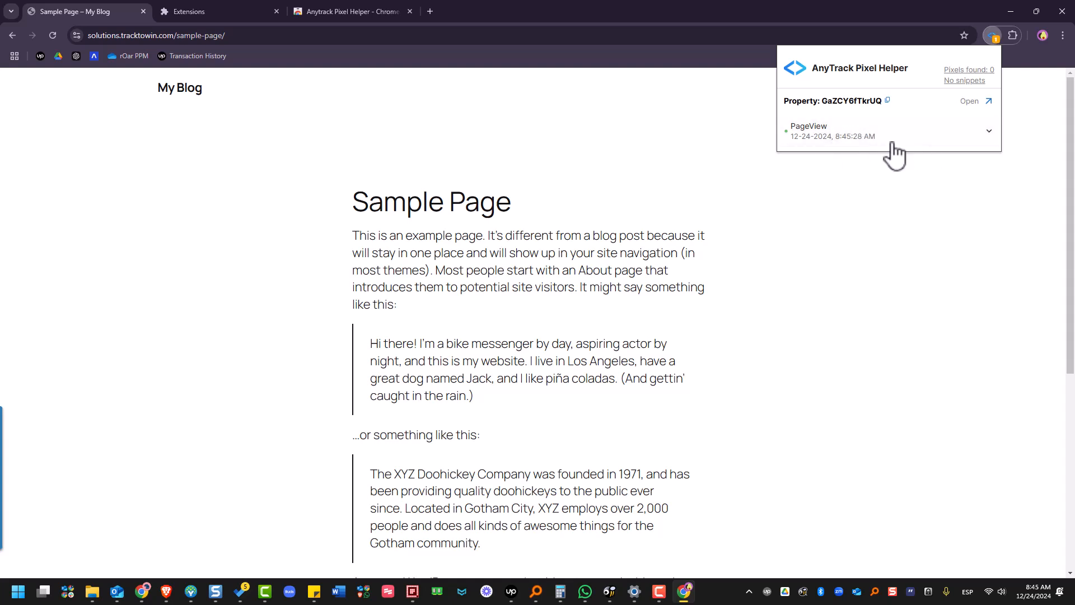
{"action": "left_click", "coordinate": [905, 134]}
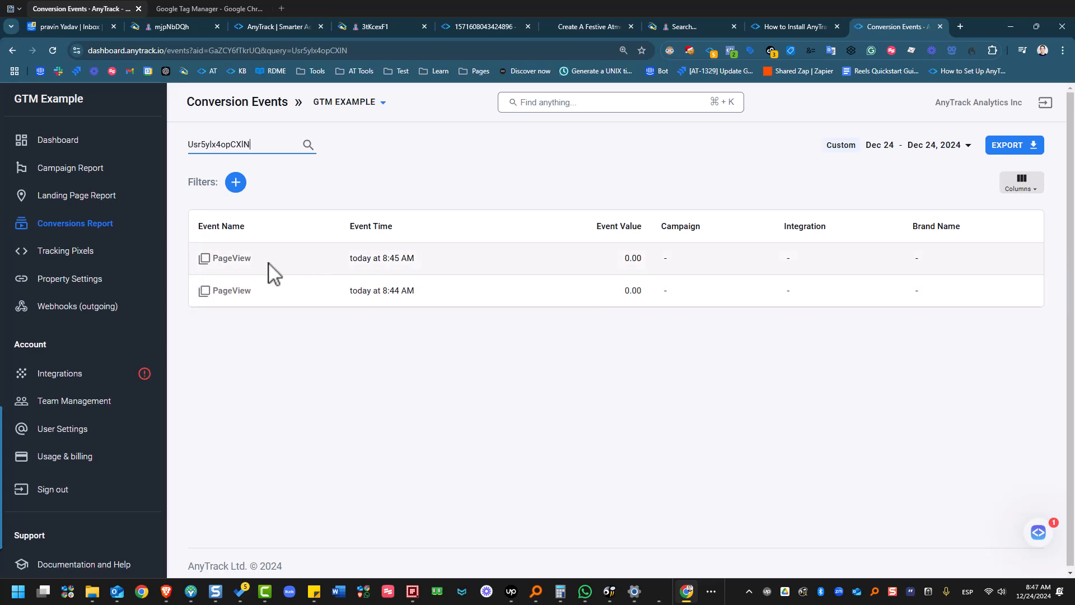
Open the most recent PageView event in the GTM Example property's Conversion Events report in the AnyTrack dashboard.
{"action": "left_click", "coordinate": [232, 258]}
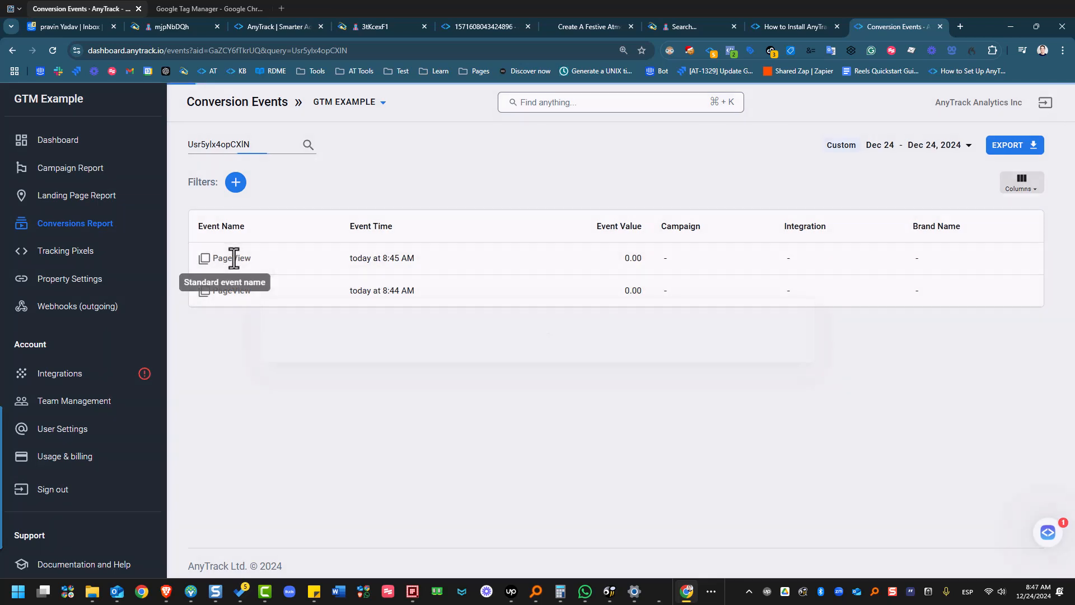